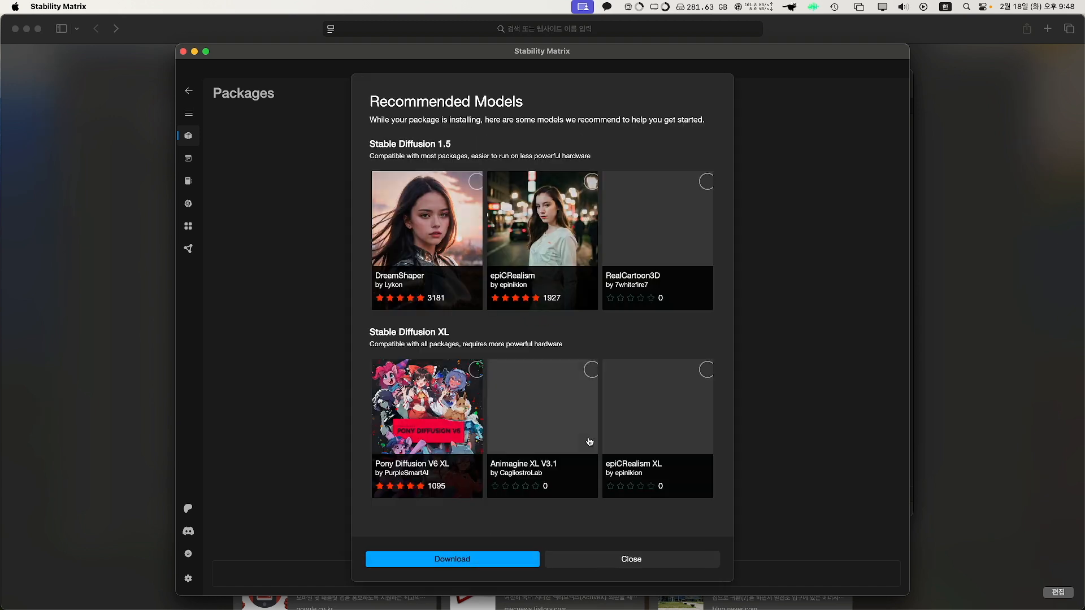
Download the recommended DreamShaper model, view the ComfyUI installation details, and hide the progress dialog.
click(477, 551)
click(368, 546)
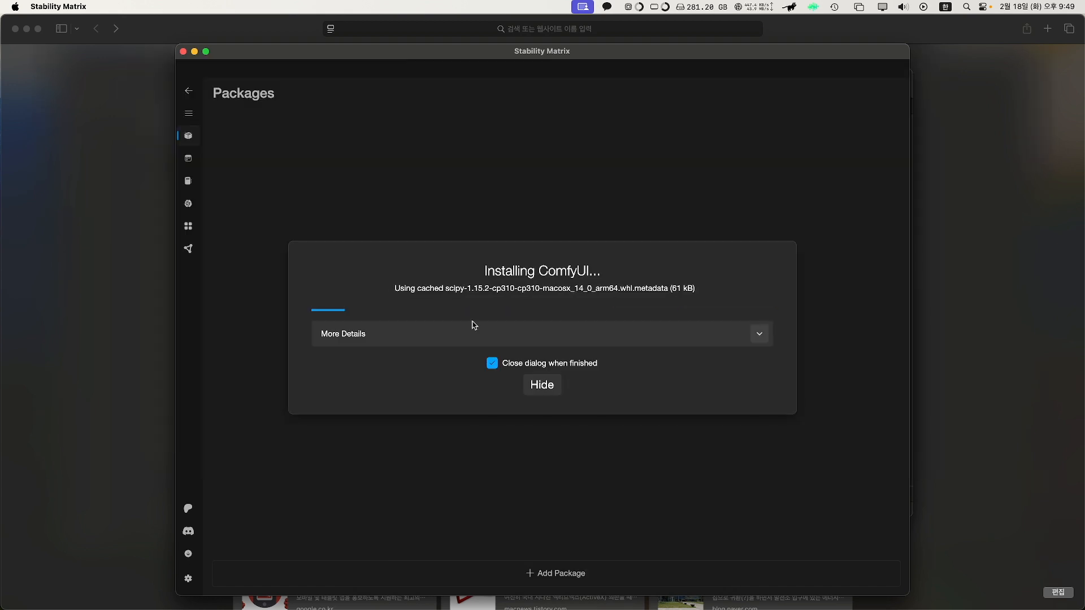
click(458, 334)
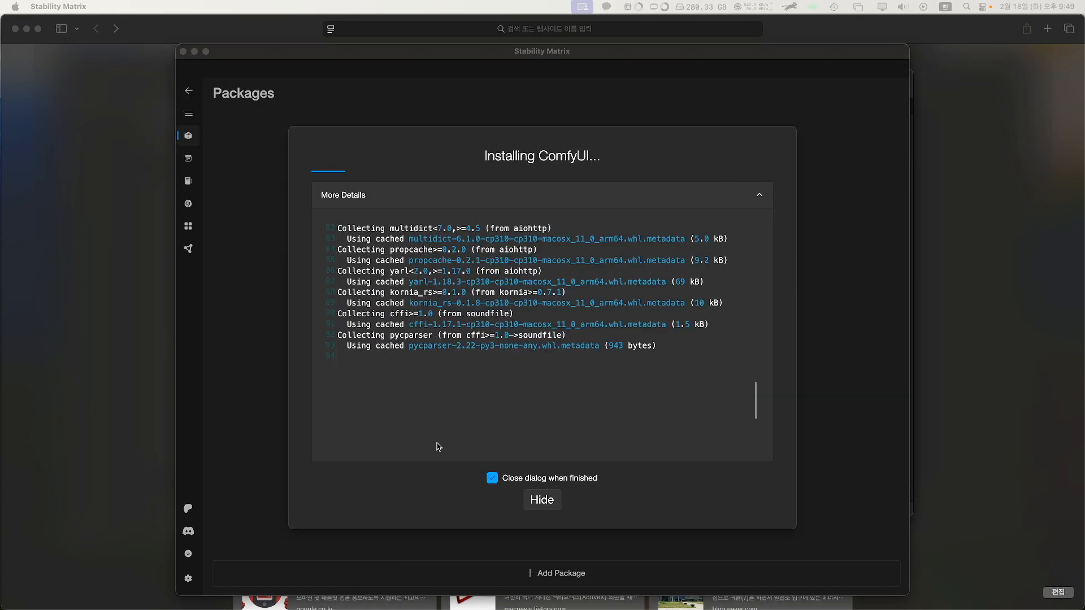
click(555, 498)
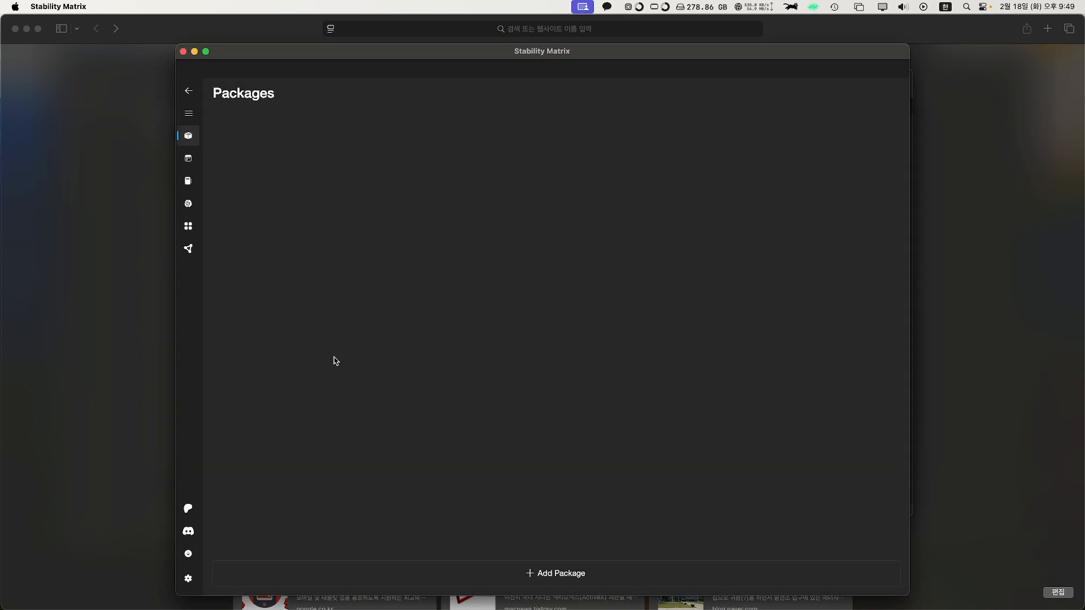
Browse the trending workflows in the OpenArt Browser.
click(189, 249)
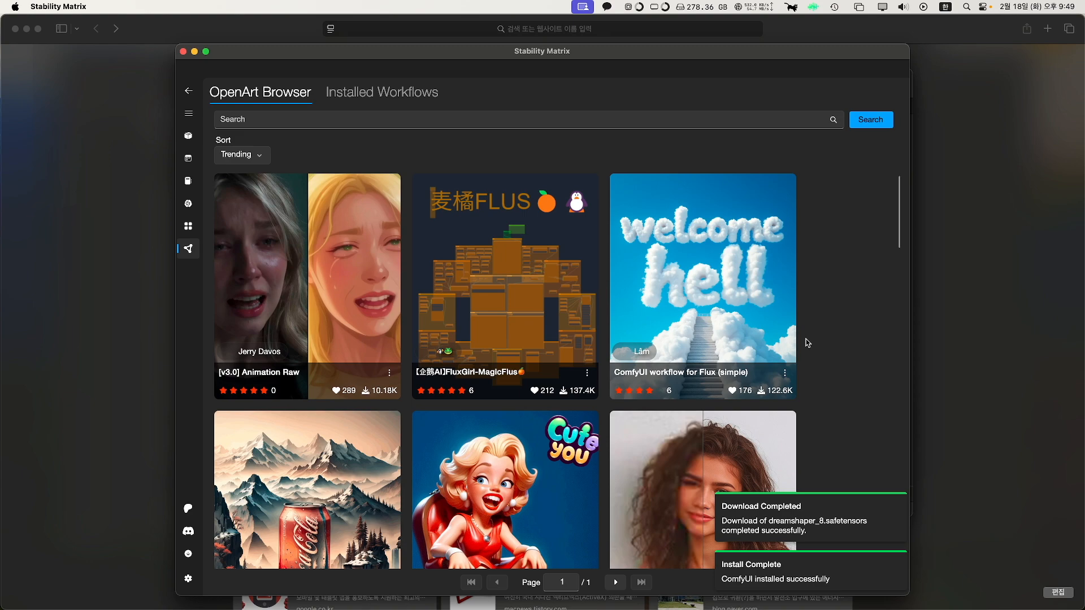
scroll(540, 306, down, 3)
scroll(540, 306, down, 12)
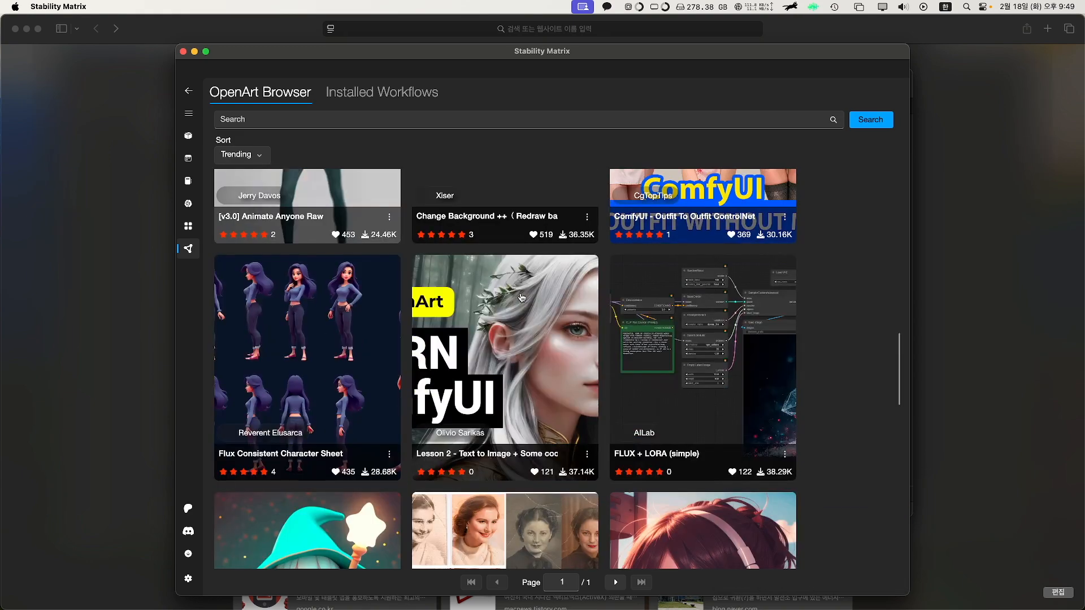
scroll(521, 298, down, 8)
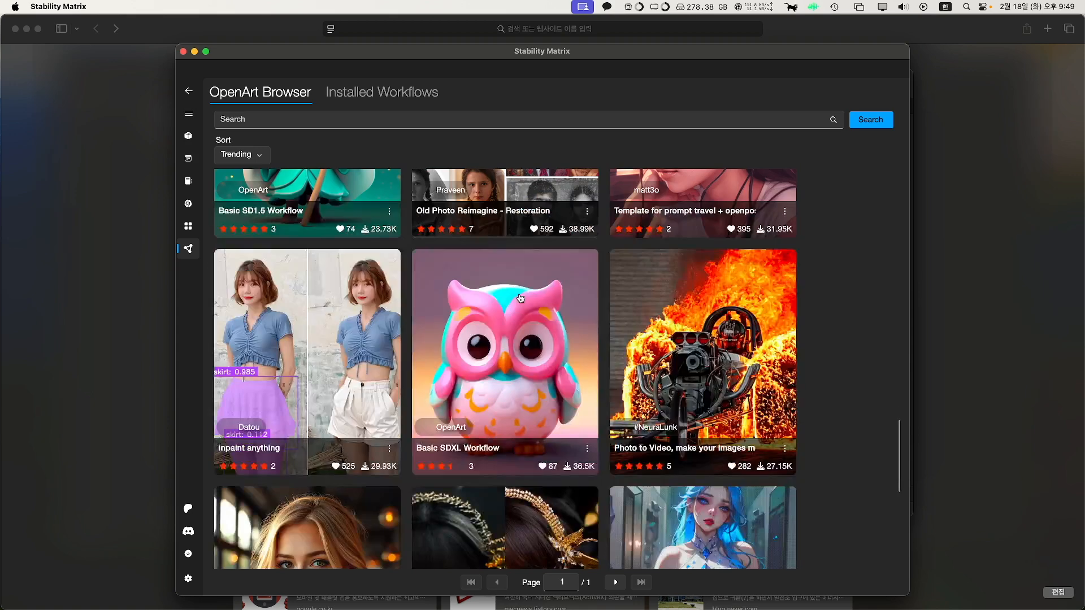
scroll(520, 298, up, 2)
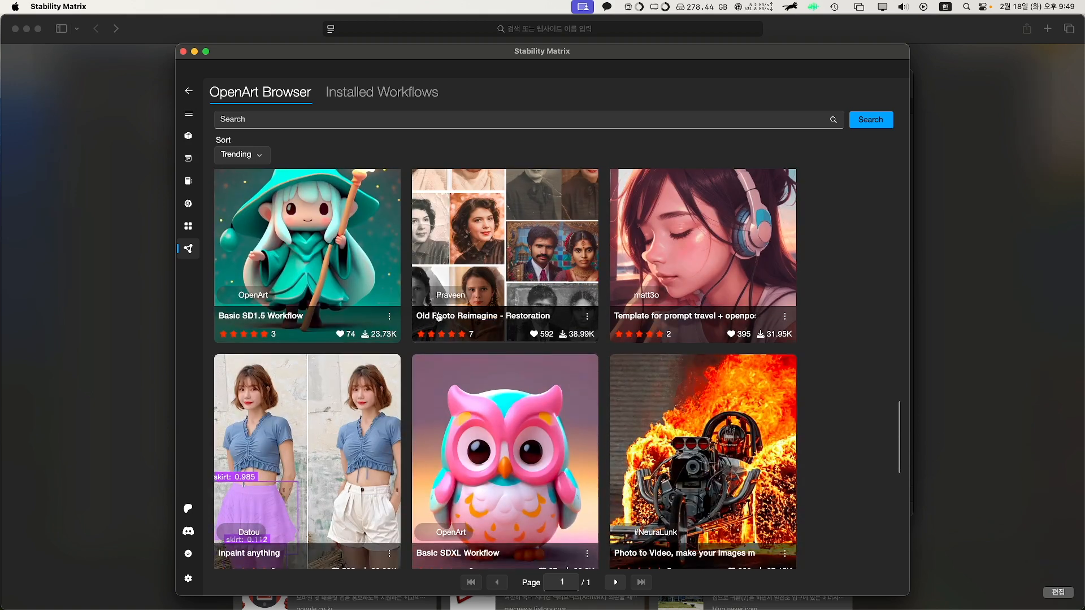
scroll(480, 322, down, 6)
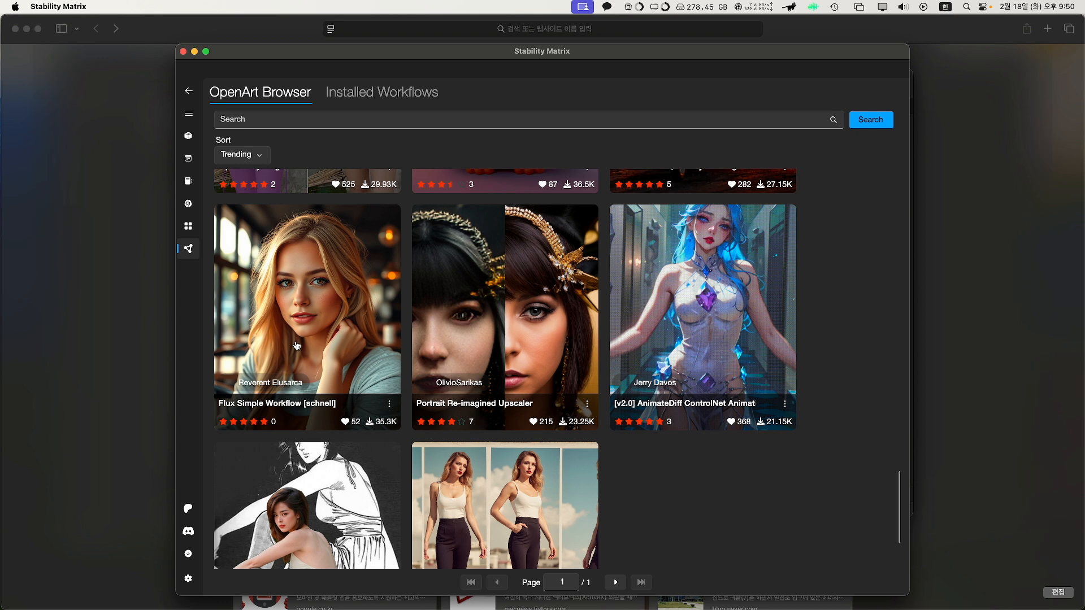
Expand the navigation sidebar and launch the installed ComfyUI package.
click(190, 114)
click(190, 115)
click(190, 115)
click(219, 137)
click(511, 207)
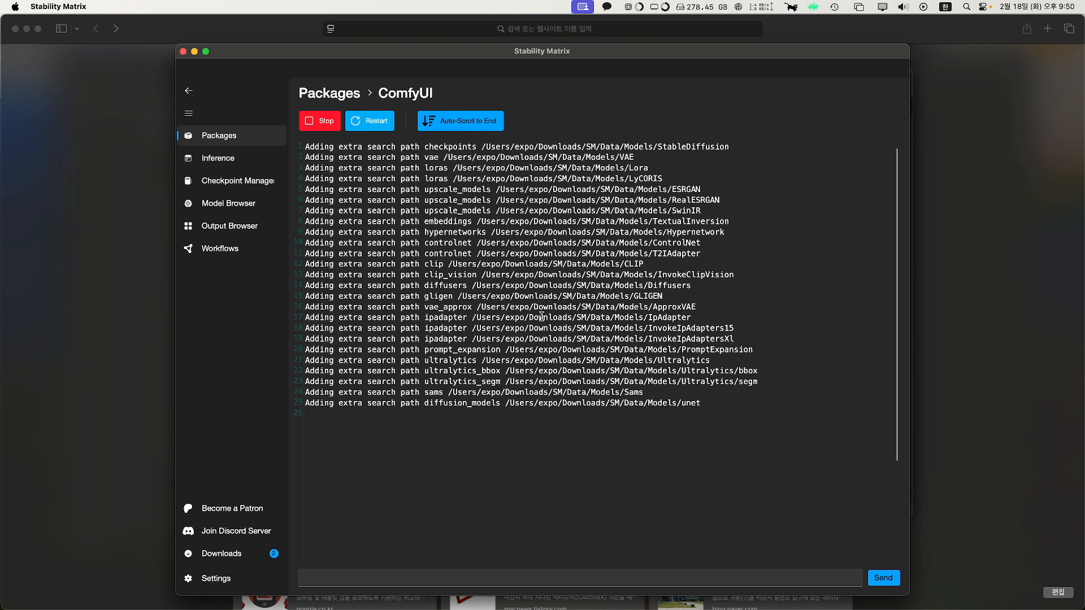
drag(505, 403, 746, 414)
click(602, 429)
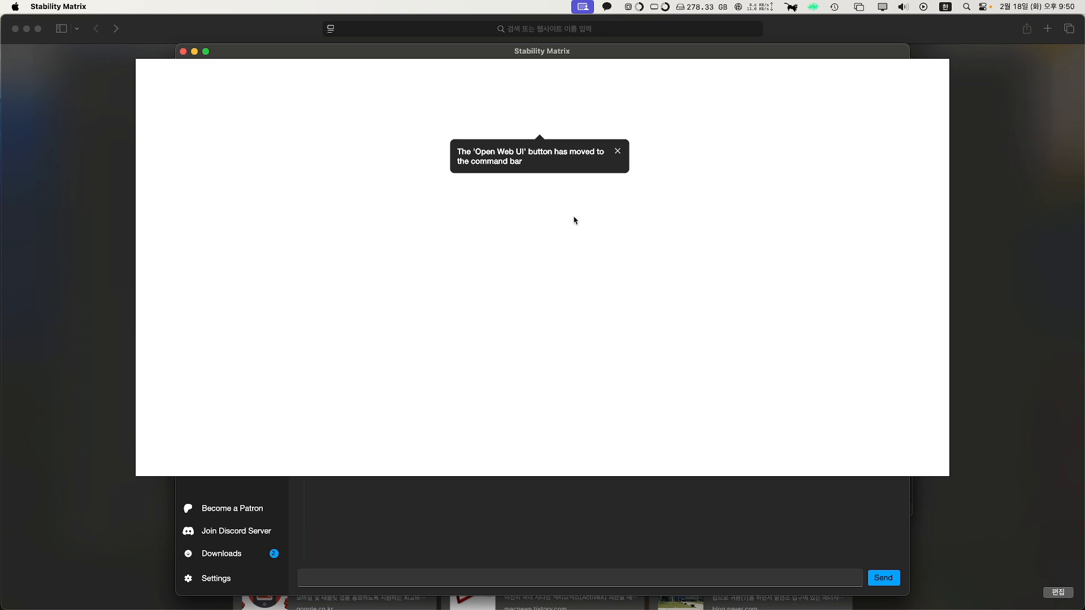
click(618, 151)
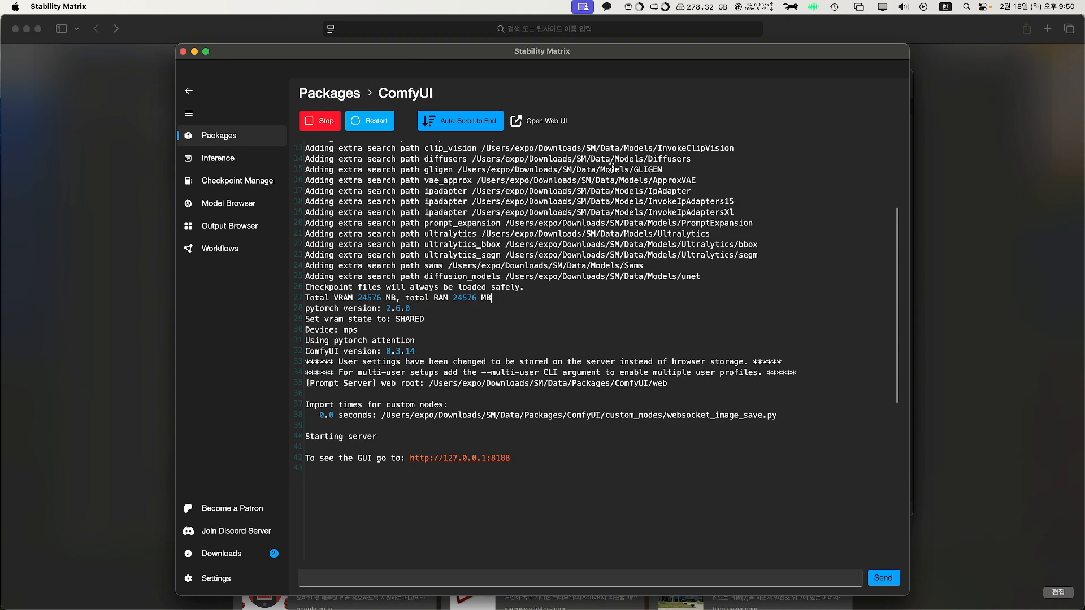
click(504, 458)
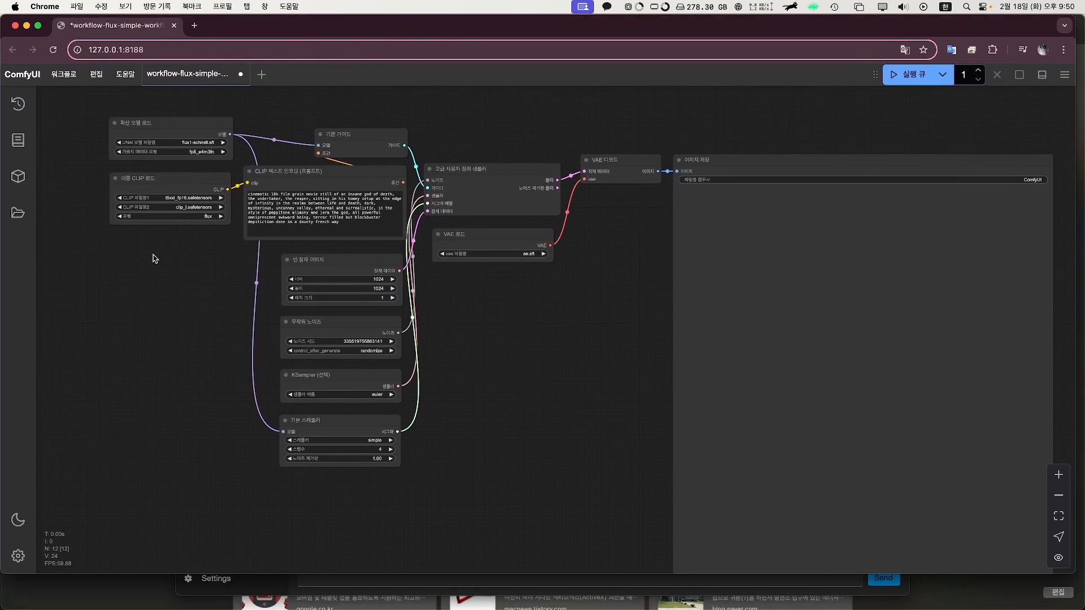
click(241, 76)
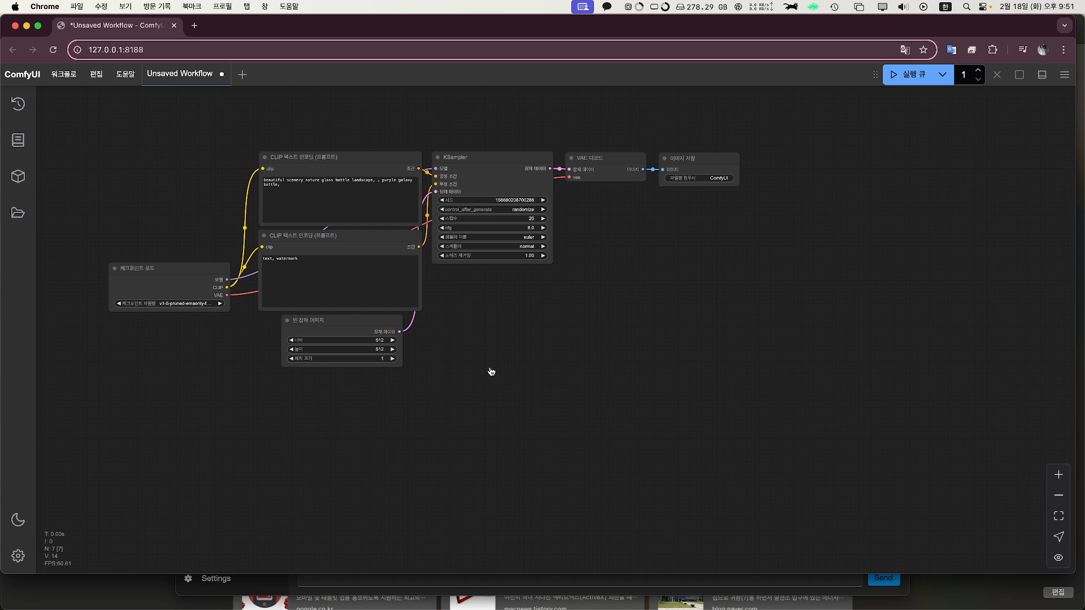
Switch to Stability Matrix, open the ComfyUI package's extensions, and search the available ones for "manager".
key(super+Tab)
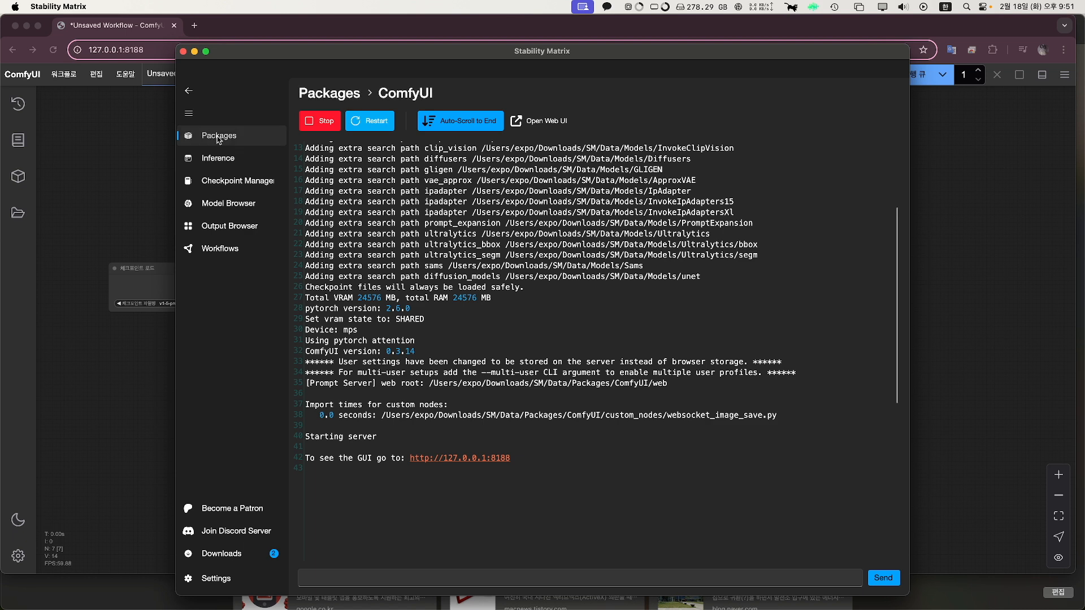
click(319, 94)
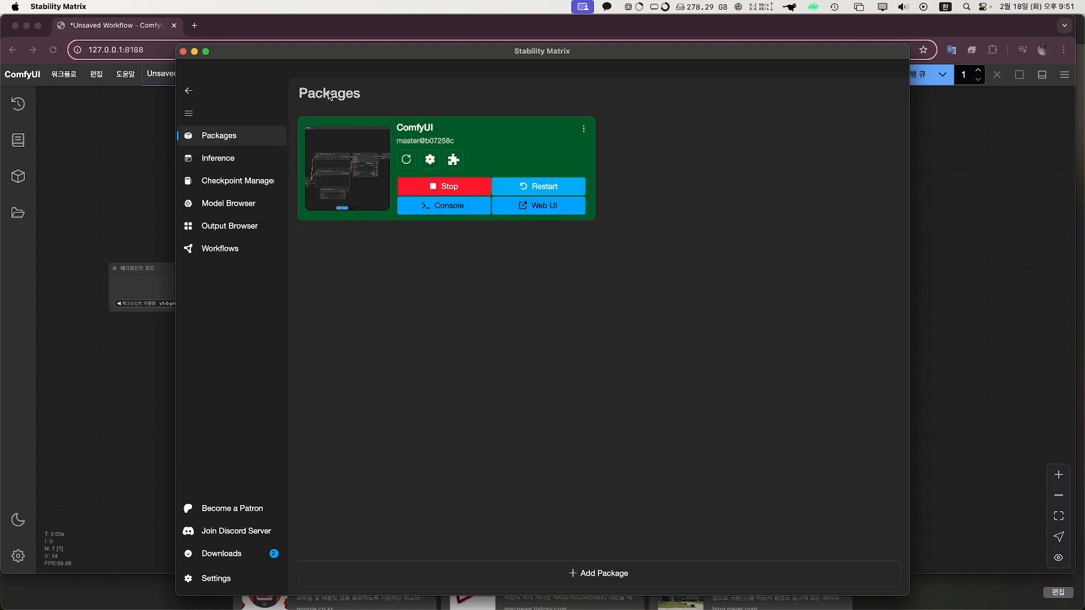
click(454, 160)
click(455, 189)
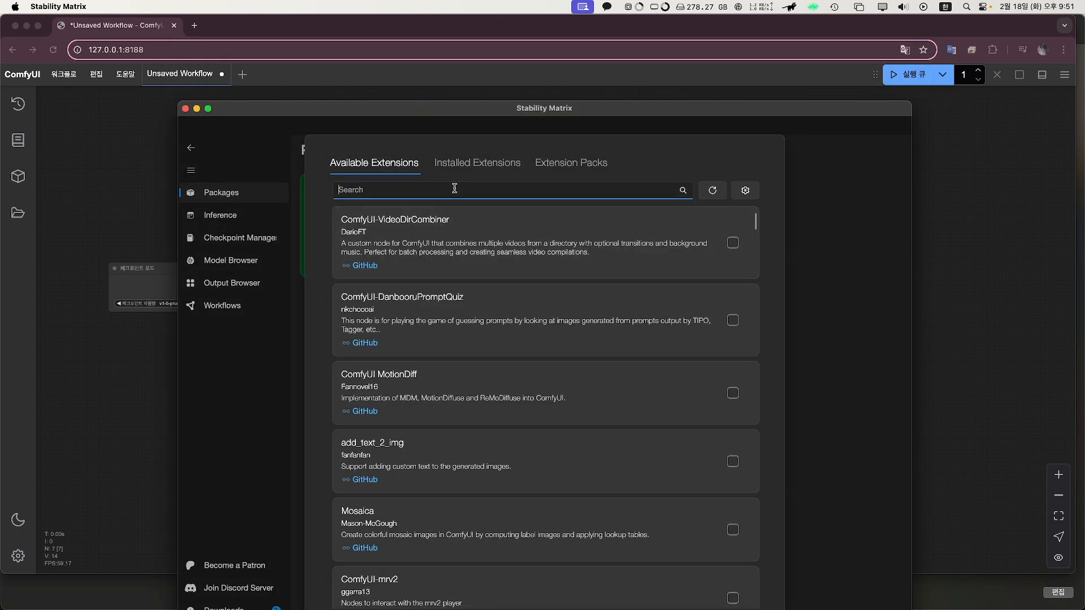
text(ㅡㅋ)
key(BackSpace)
key(Caps_Lock)
text(manager)
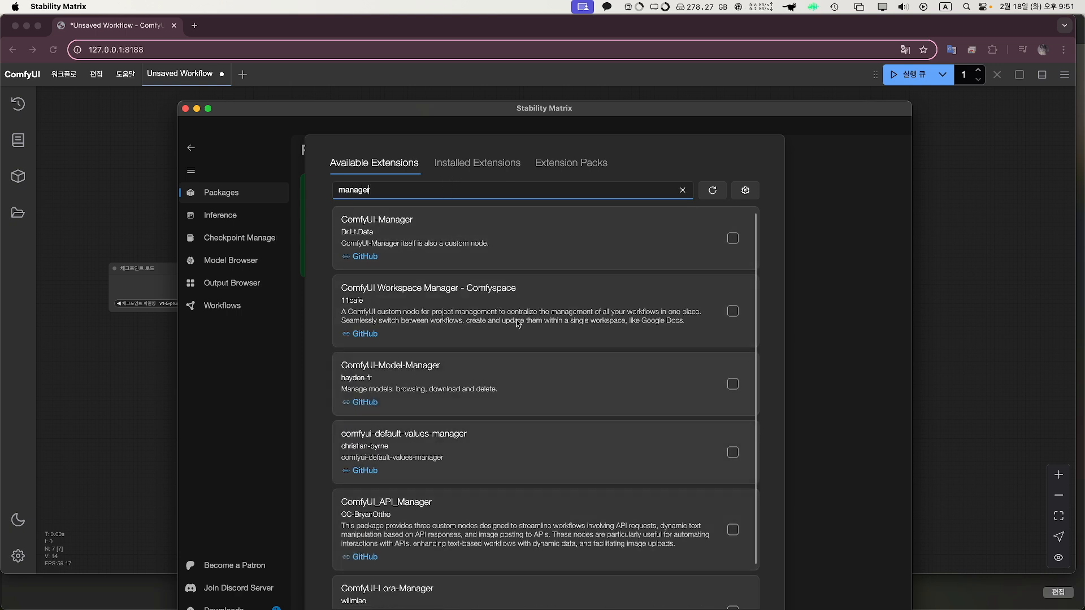
Install the ComfyUI-Manager extension, accepting the community extension warning, and close the extensions dialog.
click(733, 238)
click(652, 602)
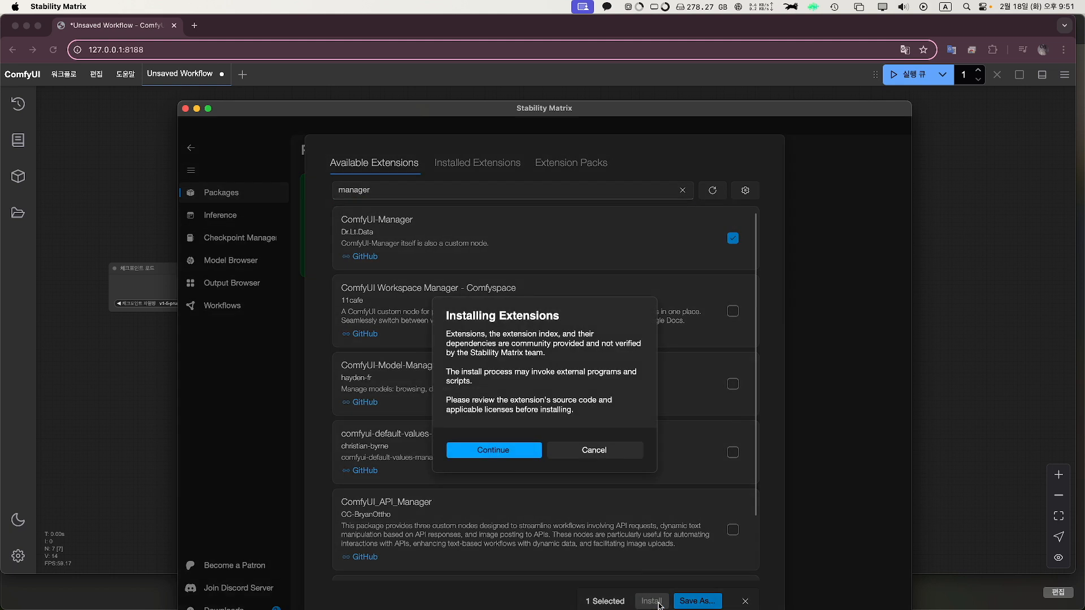
click(473, 453)
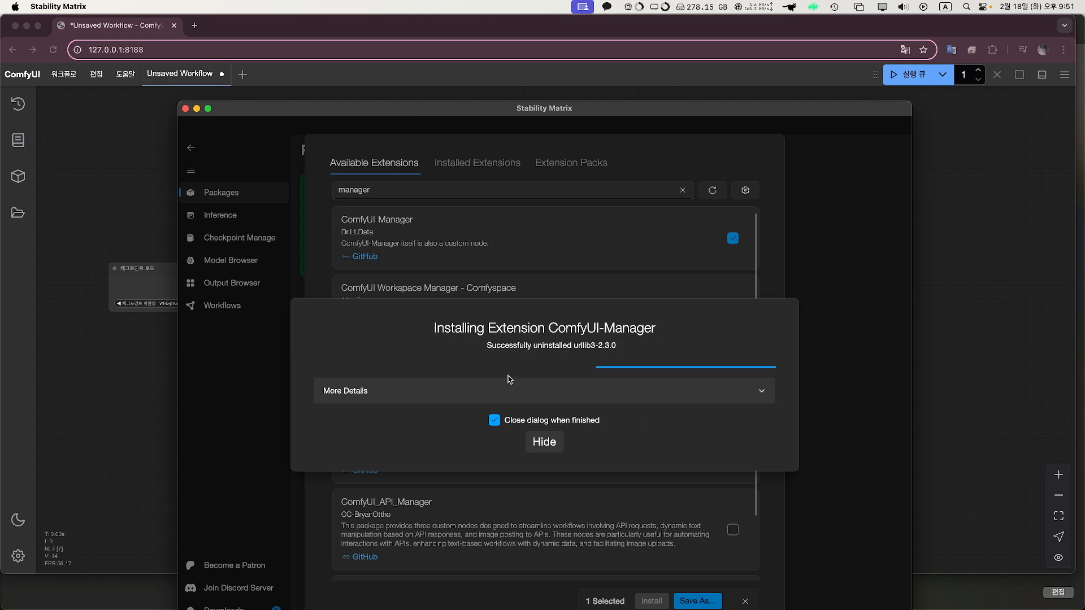
click(834, 302)
Restart the ComfyUI package and highlight the ComfyUI-Manager entry among the custom node import times in the console.
click(554, 243)
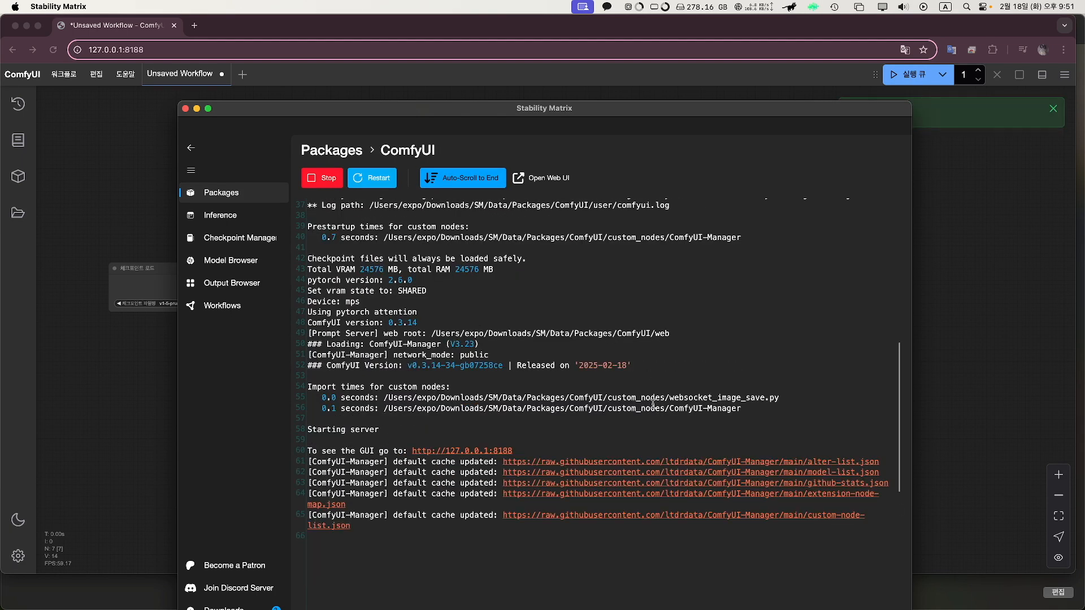
drag(693, 417, 665, 413)
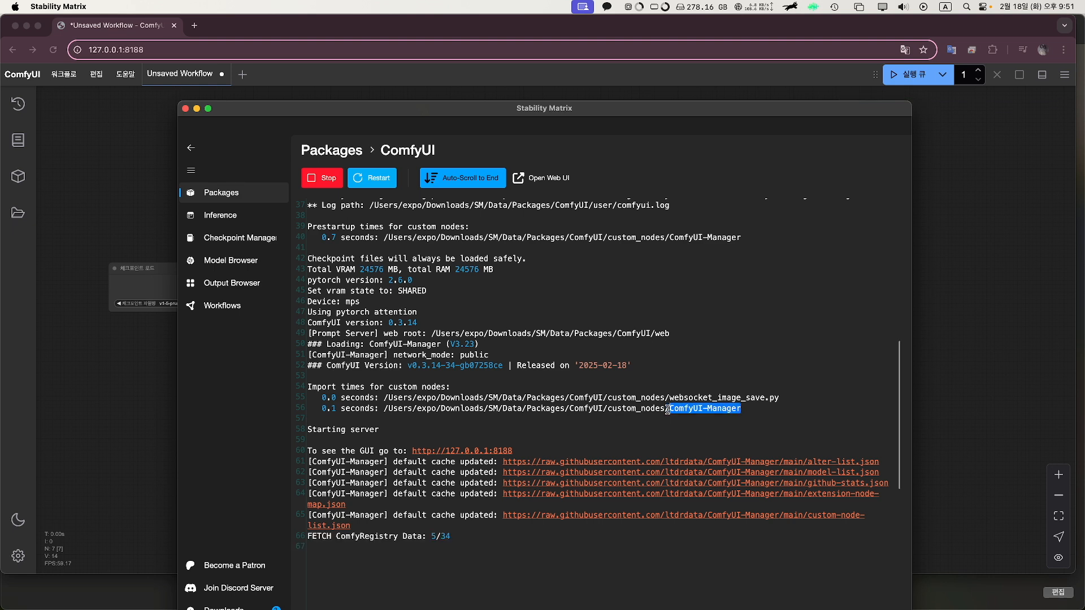
click(786, 417)
drag(772, 405, 680, 404)
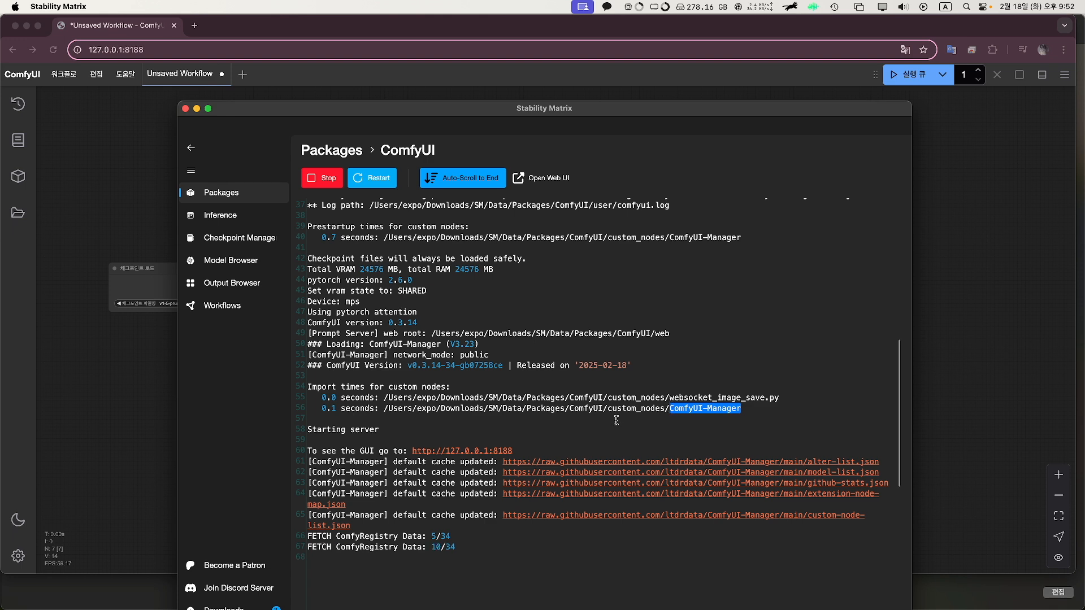
Switch to Chrome, reload the ComfyUI page, dismiss the translation popup, and open the ComfyUI Manager menu.
click(117, 404)
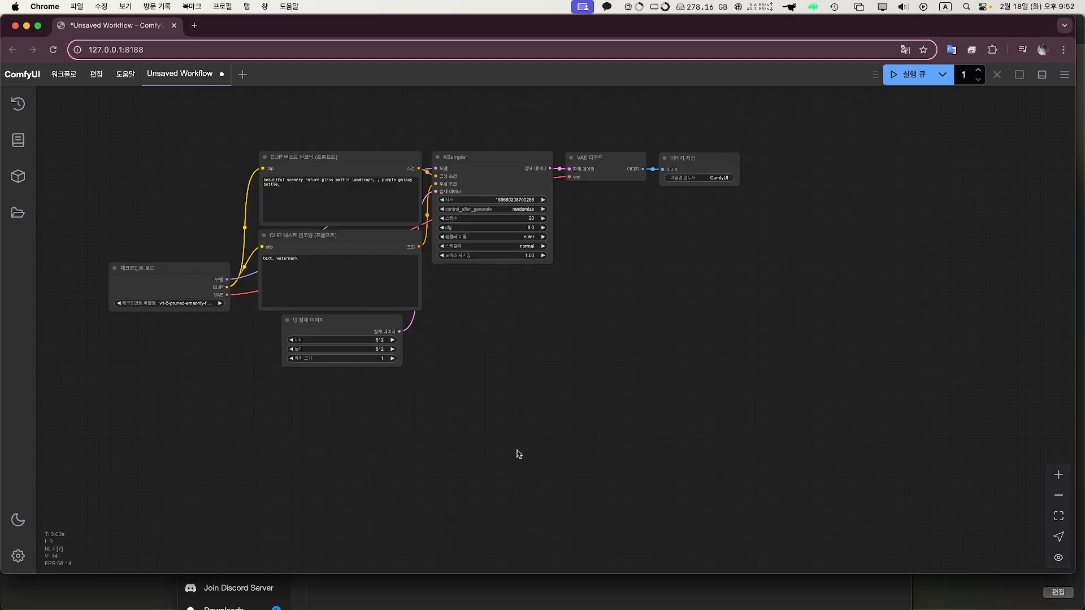
key(super+r)
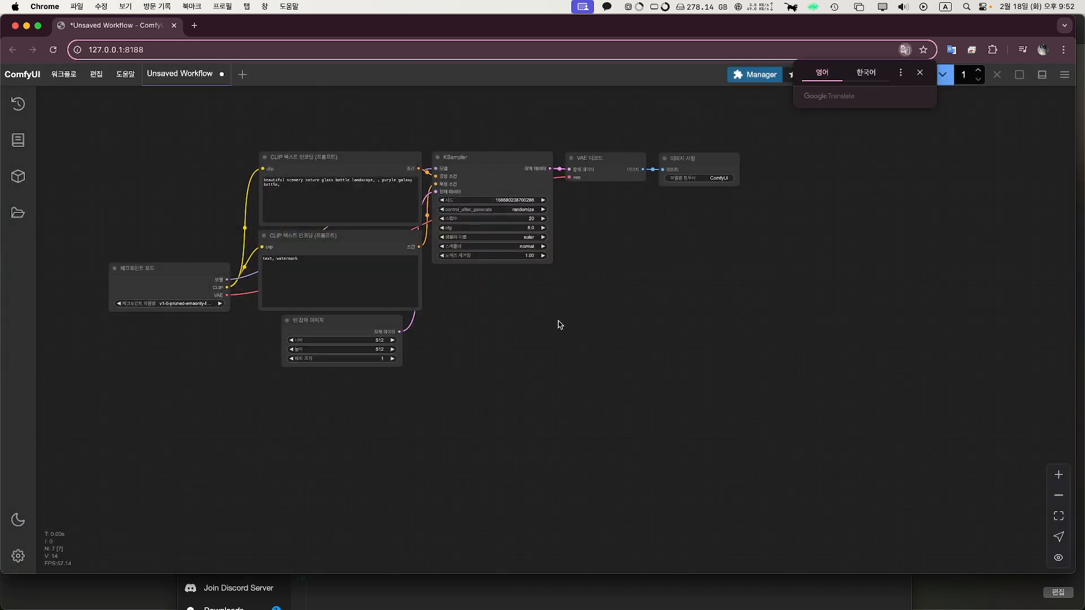
click(920, 72)
click(765, 78)
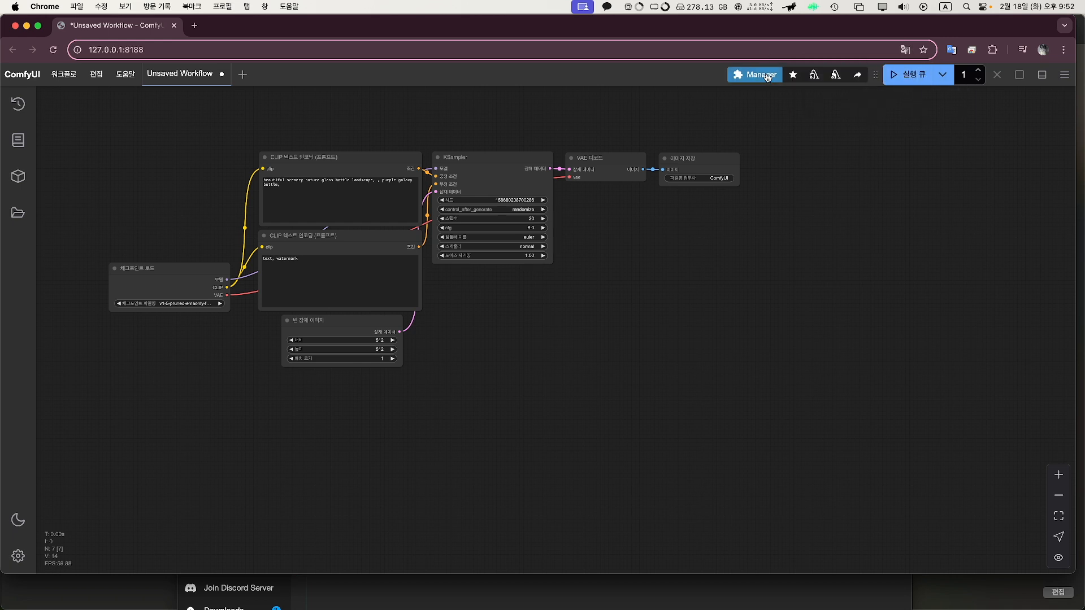
click(766, 77)
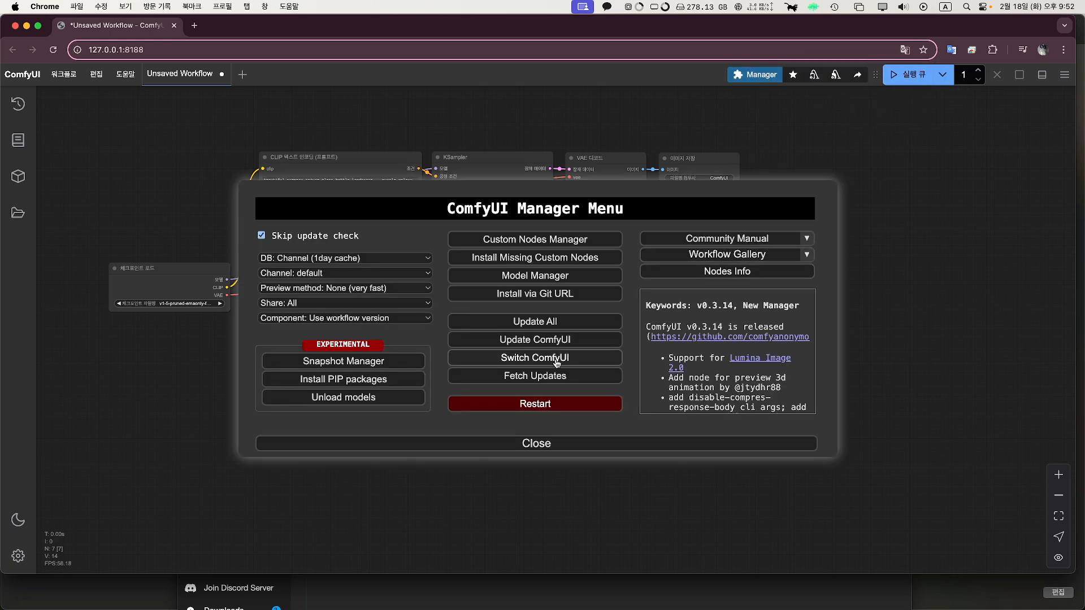
Browse the list of installable custom nodes in the Custom Nodes Manager and return to the manager menu.
click(540, 240)
scroll(412, 266, down, 10)
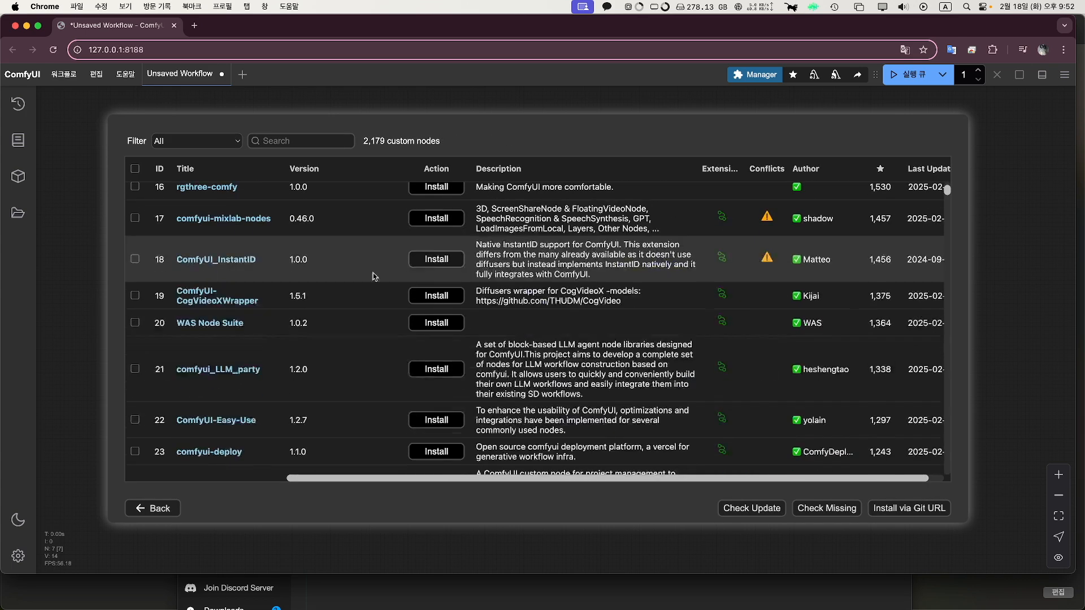
scroll(364, 265, up, 7)
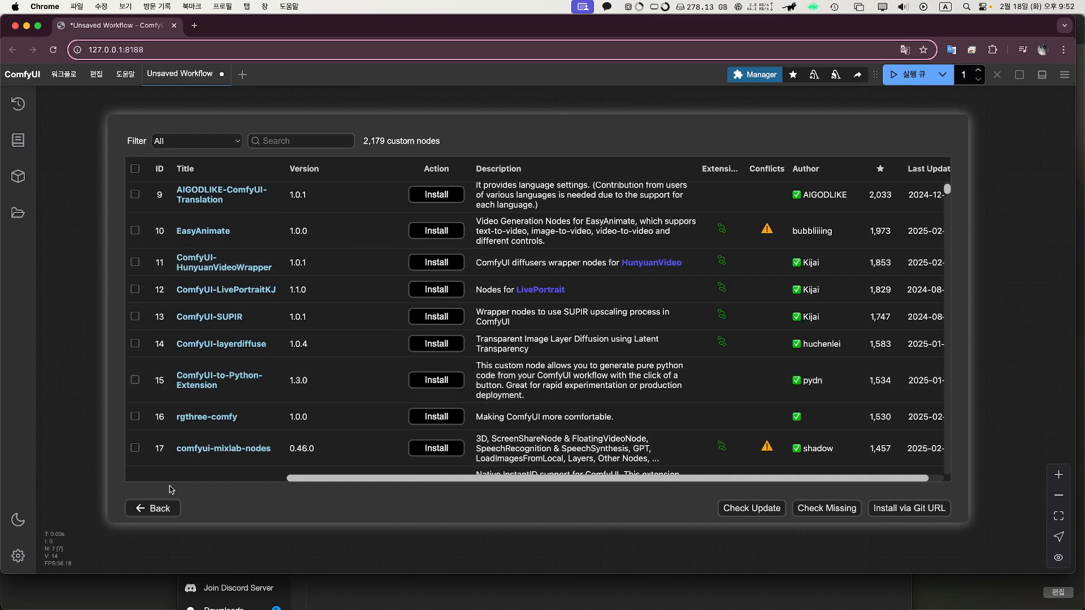
click(161, 510)
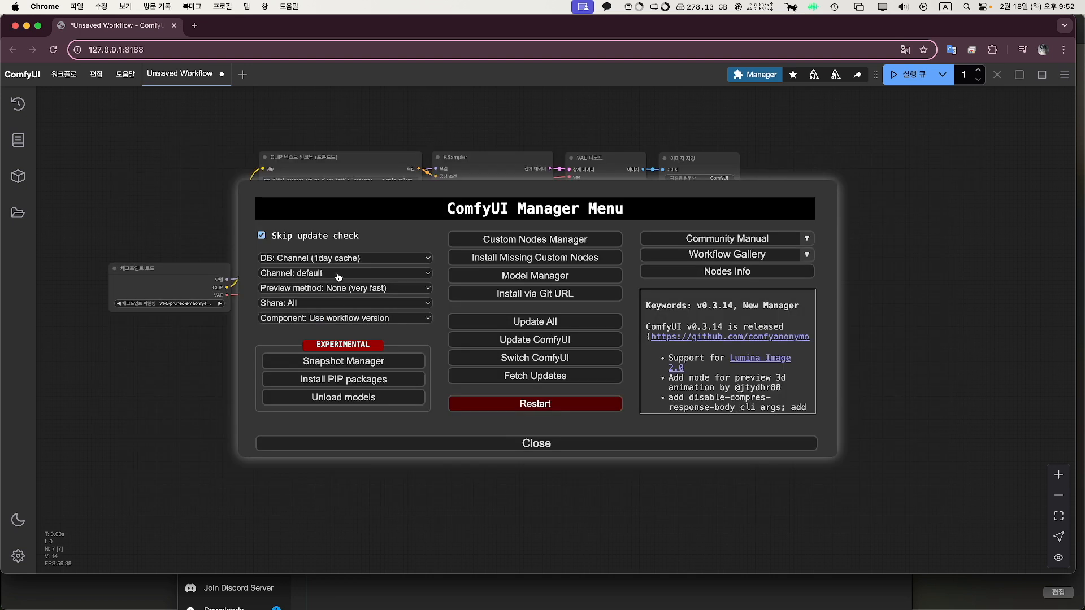
Review the available DB and Channel options, keeping DB on Channel (1day cache) and Channel on default.
click(348, 259)
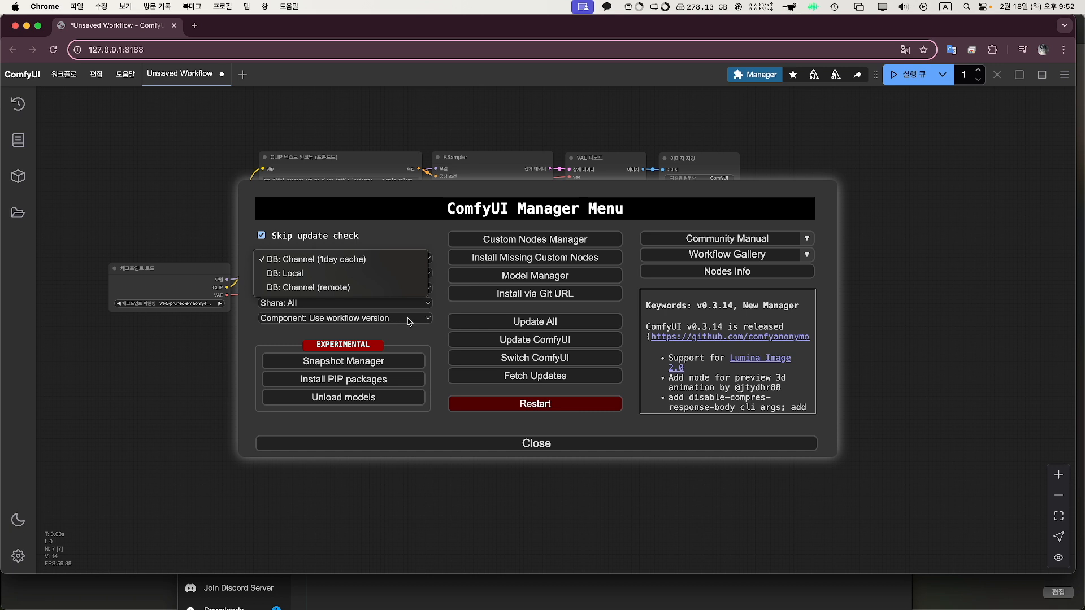
click(304, 259)
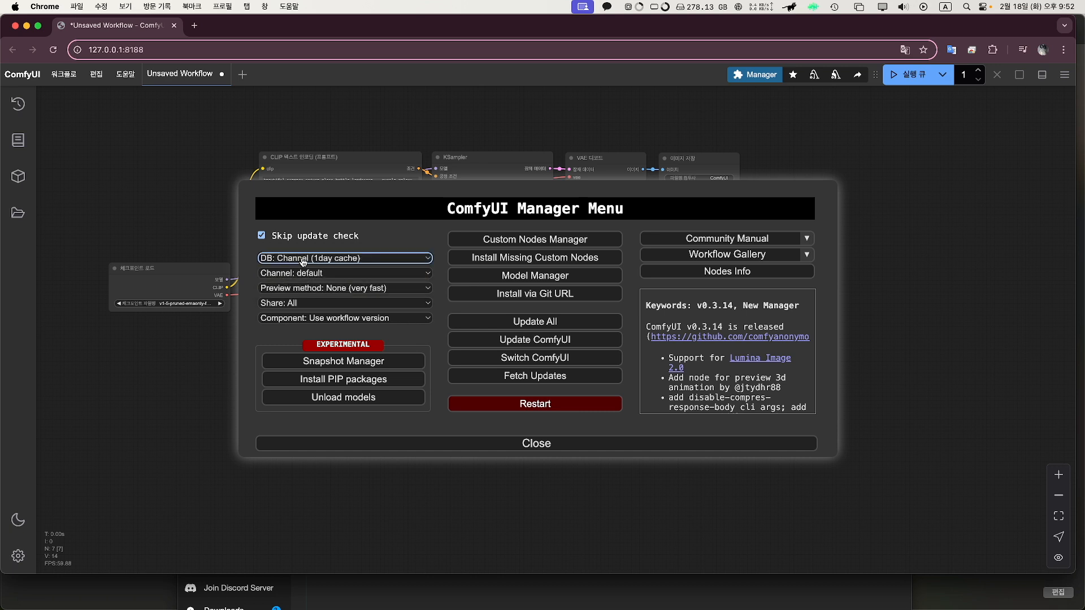
click(319, 275)
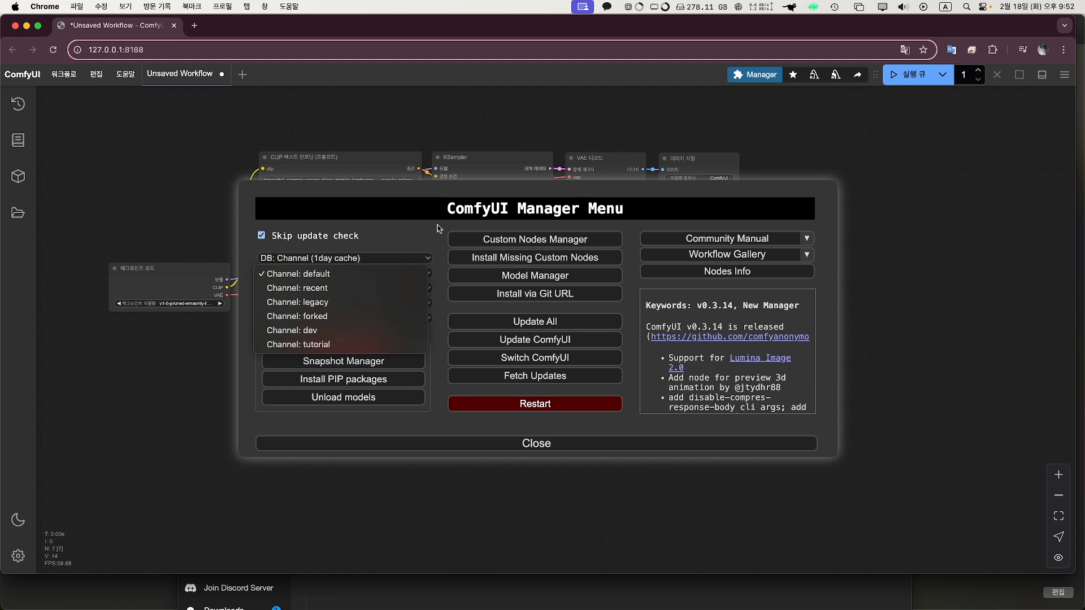
click(474, 238)
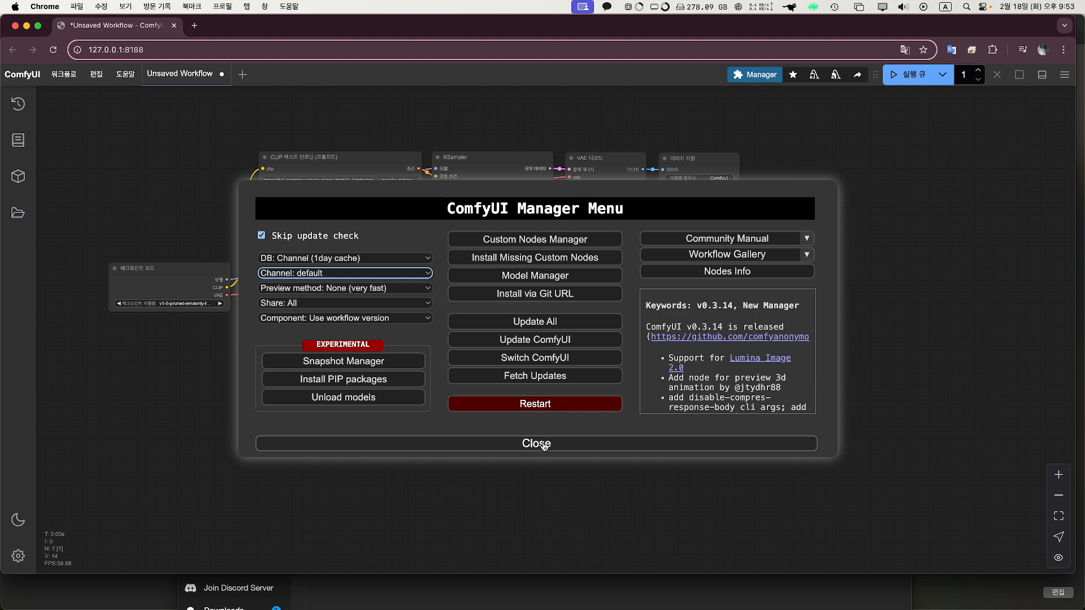
Switch to Stability Matrix to check the ComfyUI console log, and return to the manager menu in Chrome.
key(super+Tab)
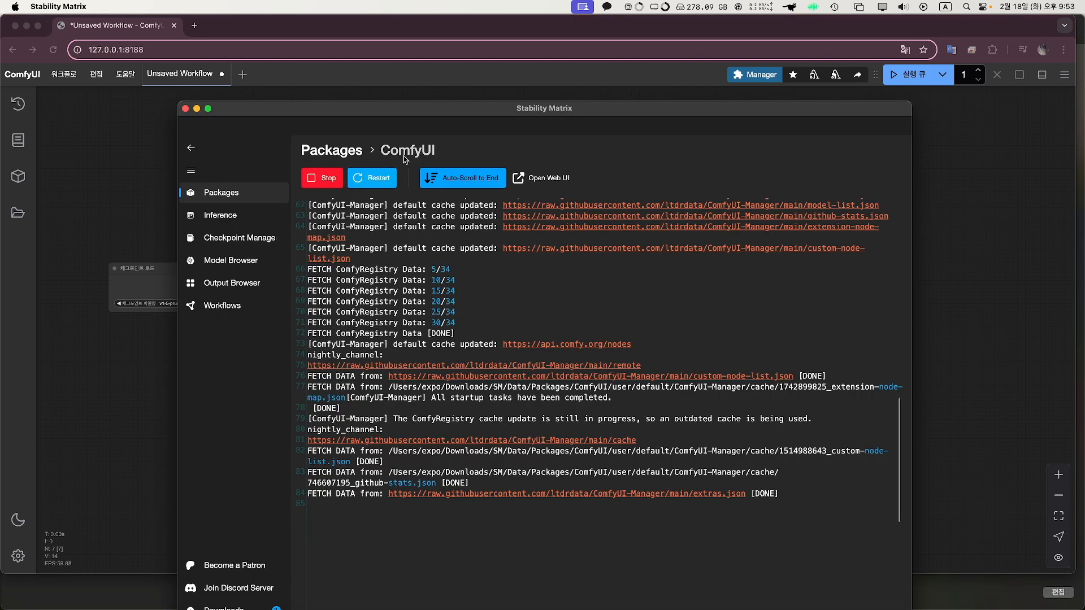
click(462, 96)
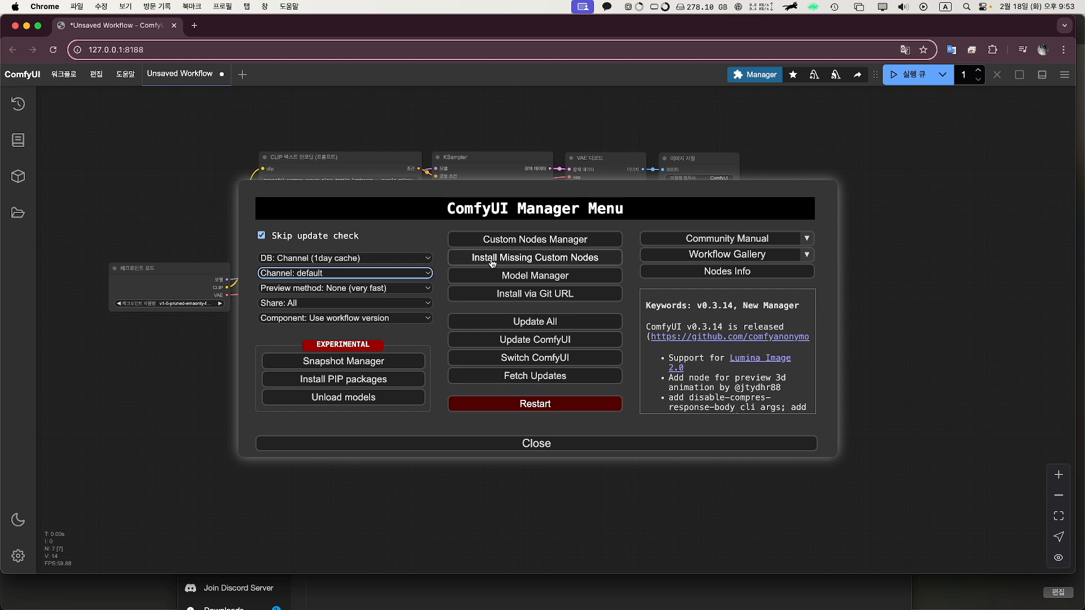
Close the ComfyUI Manager menu and look over the default text-to-image workflow.
click(566, 444)
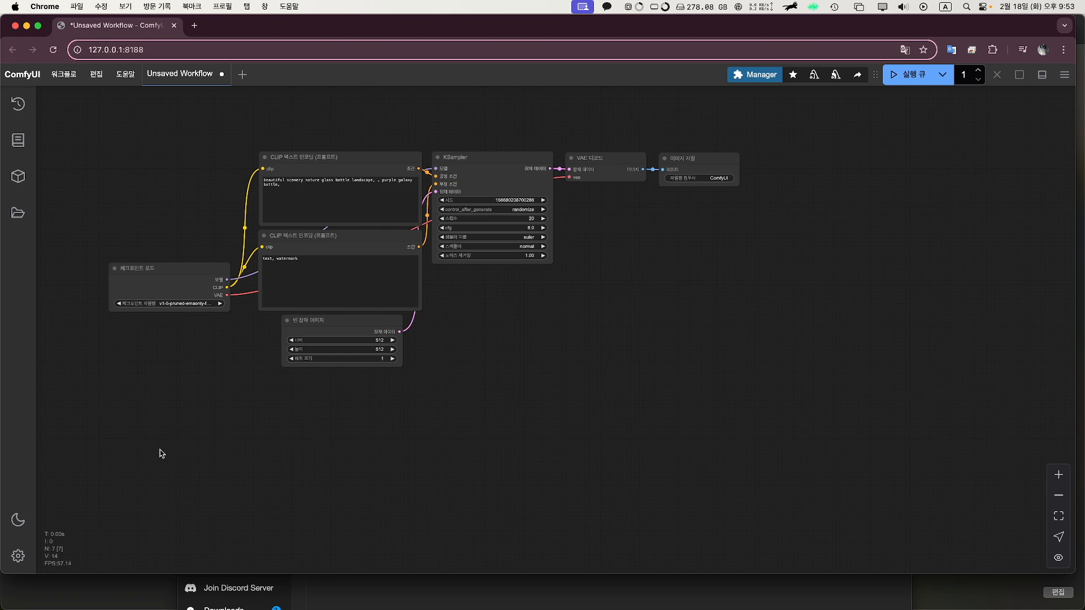
scroll(288, 416, up, 8)
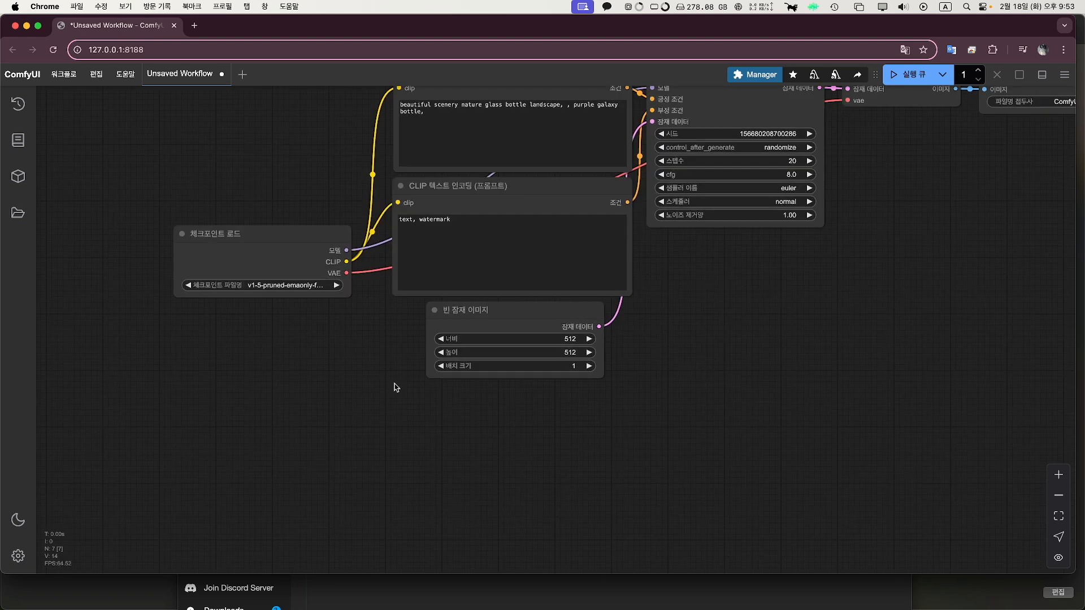
drag(332, 513, 352, 488)
scroll(844, 409, right, 2)
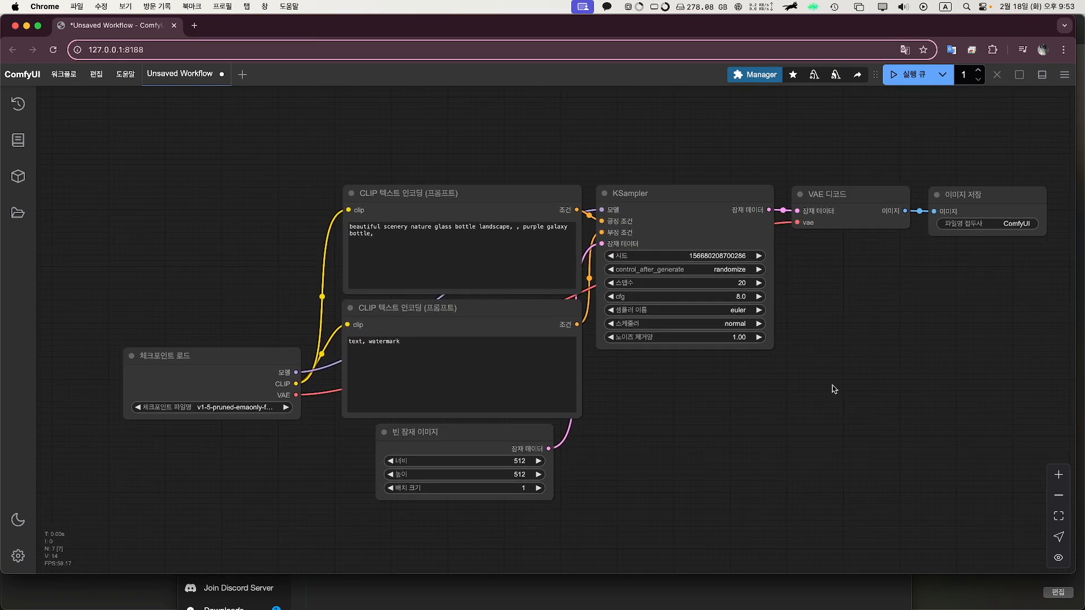
Open the ComfyUI settings and review the available interface languages, keeping 한국어.
click(18, 556)
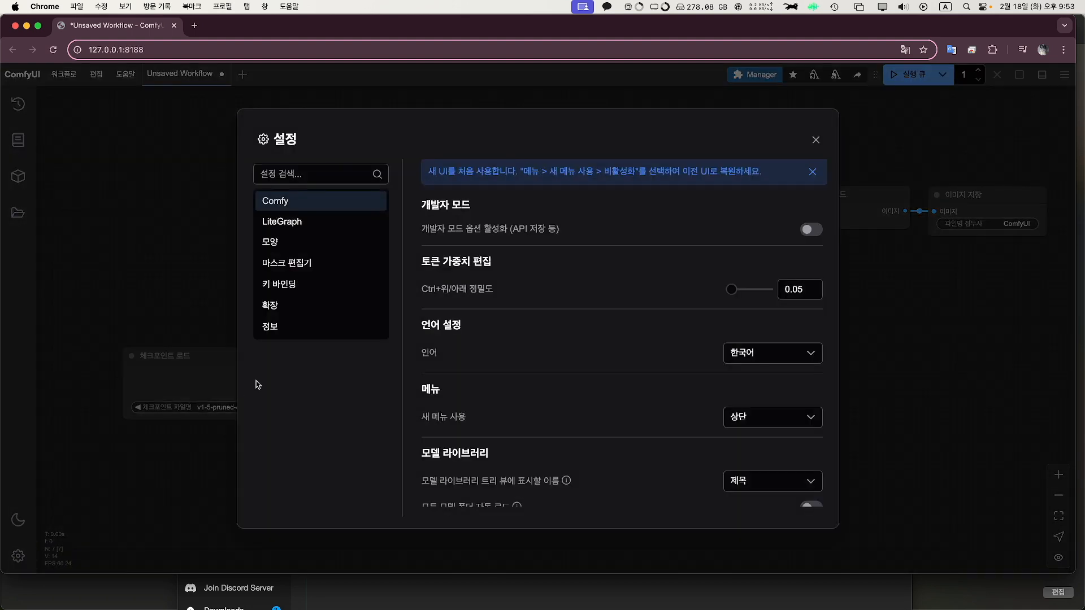
click(752, 354)
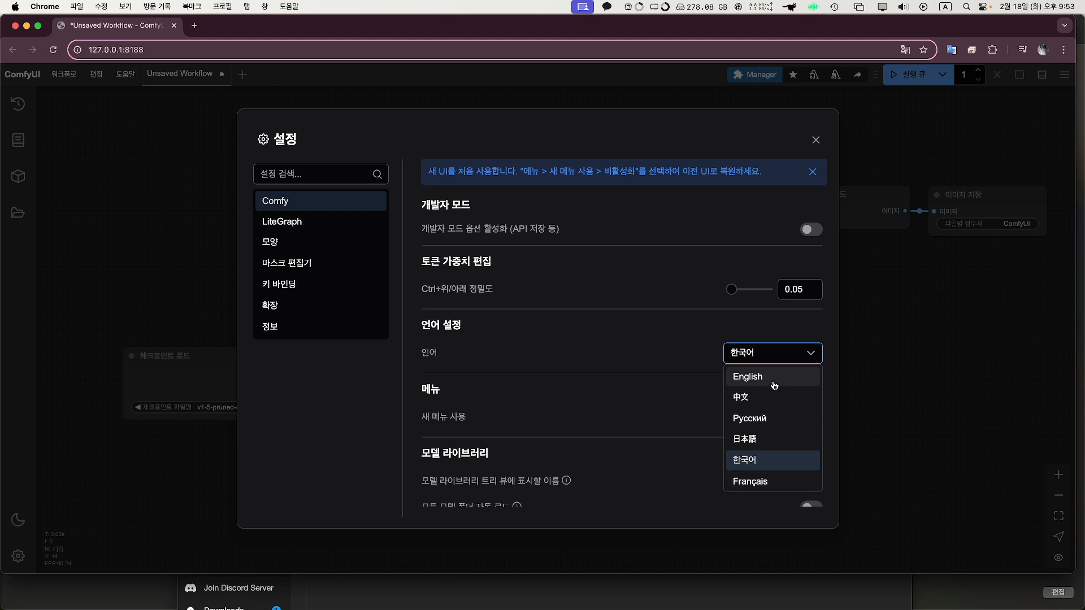
click(592, 308)
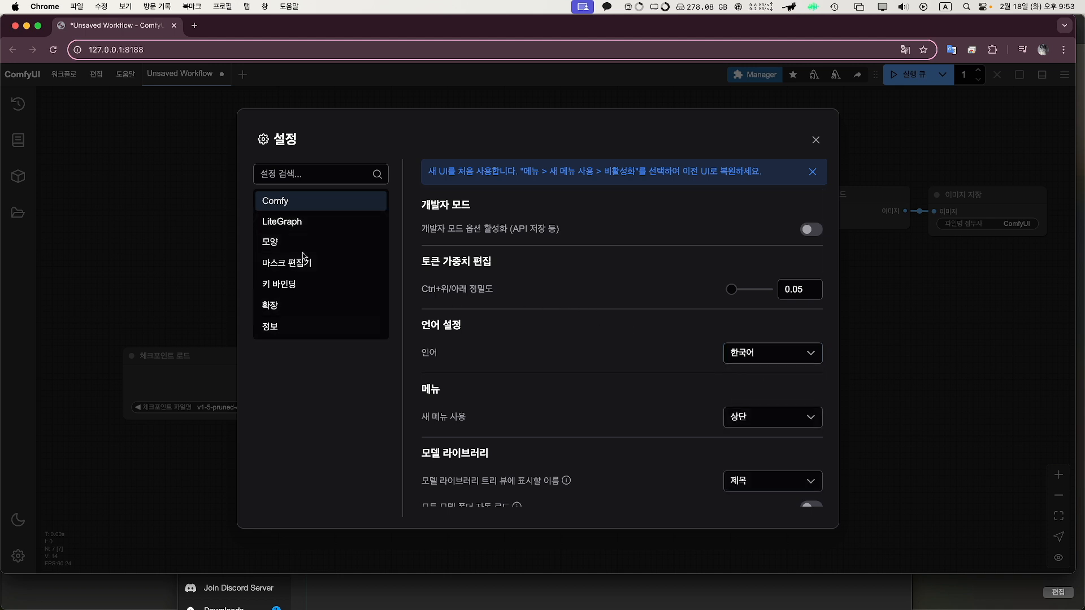
Review the settings categories from LiteGraph through key bindings, extensions and system information, and close the settings.
click(310, 229)
click(302, 242)
click(310, 264)
click(305, 284)
click(301, 305)
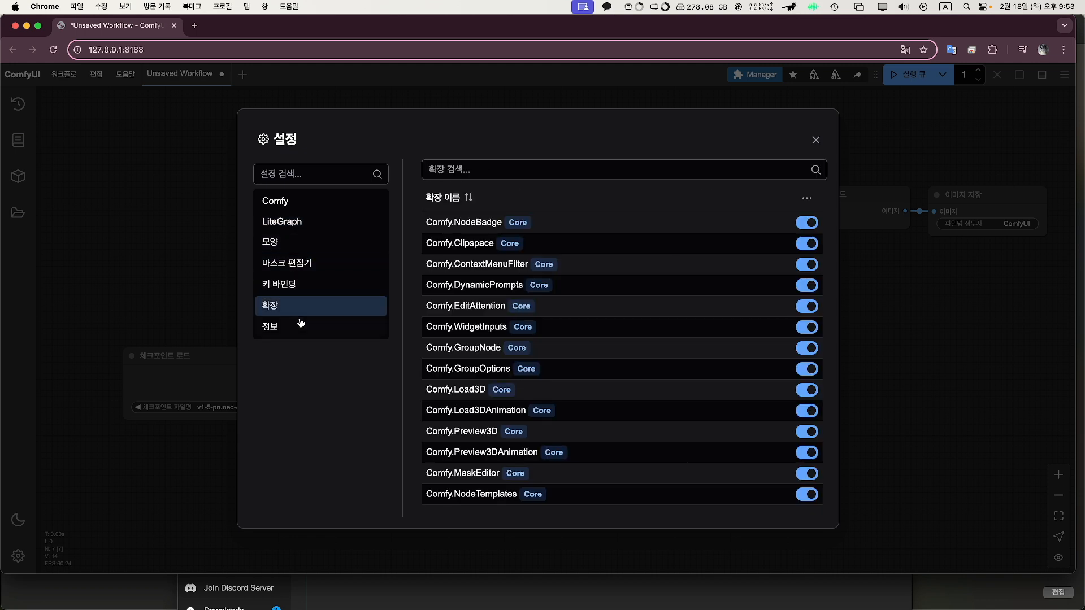
click(300, 326)
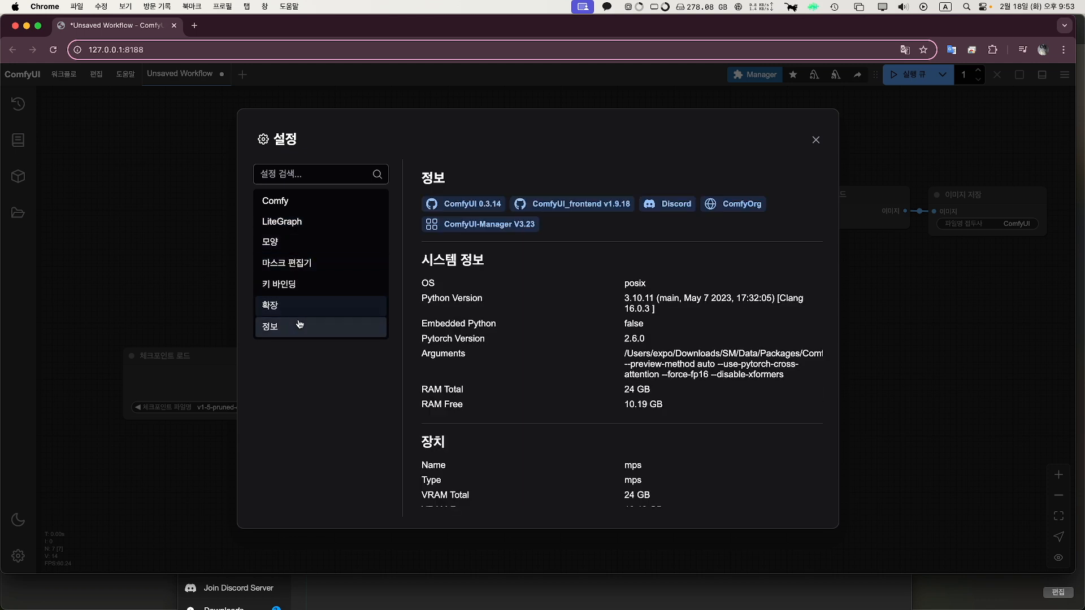
click(815, 139)
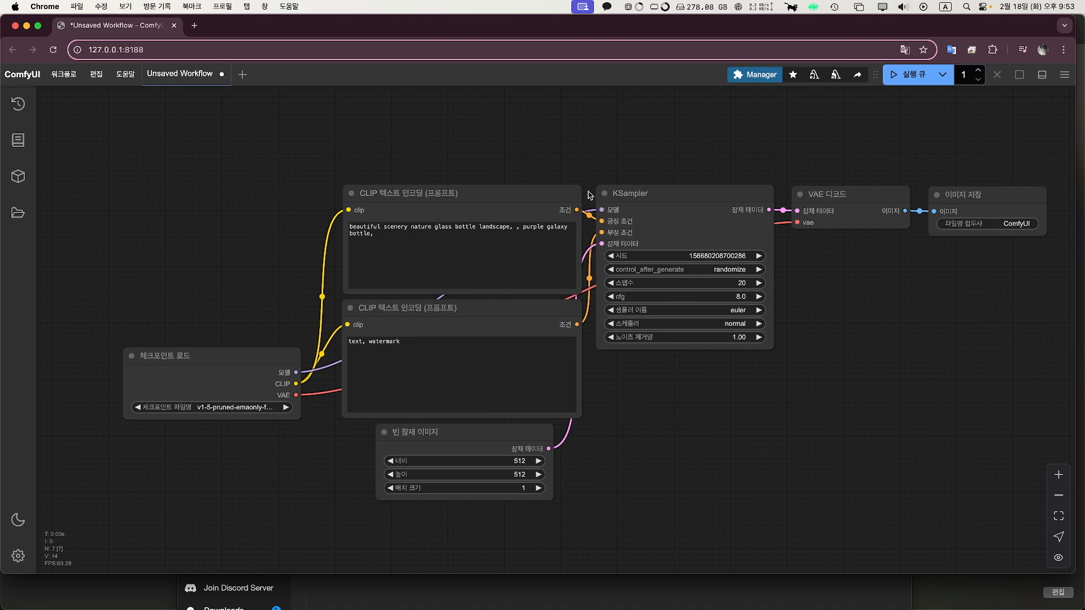
Switch to Stability Matrix, find "crystools" among the ComfyUI package's available extensions, and install Crystools.
key(super+Tab)
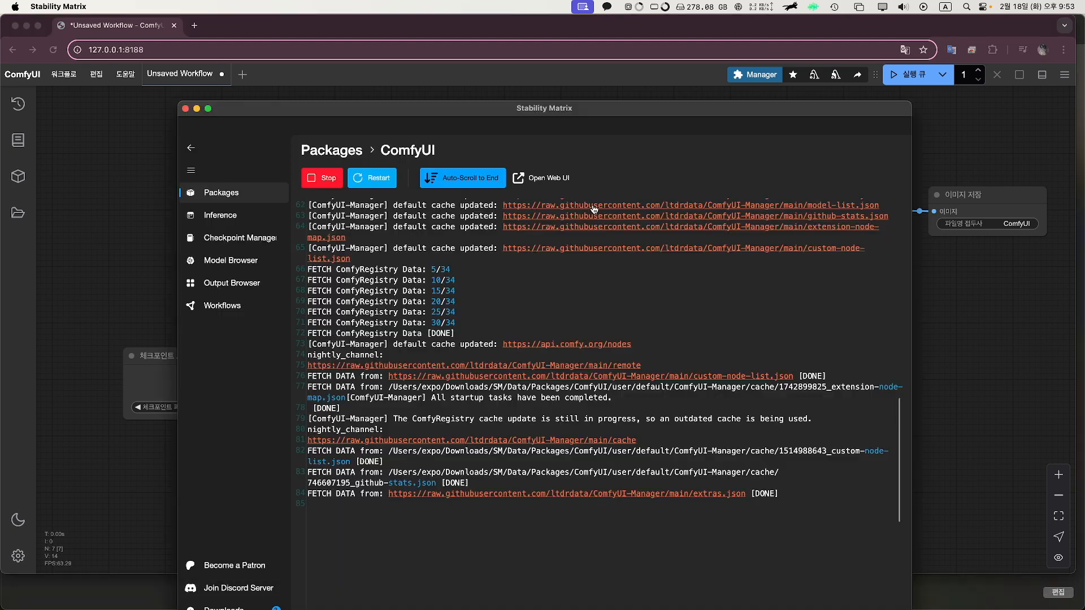
click(347, 152)
click(456, 217)
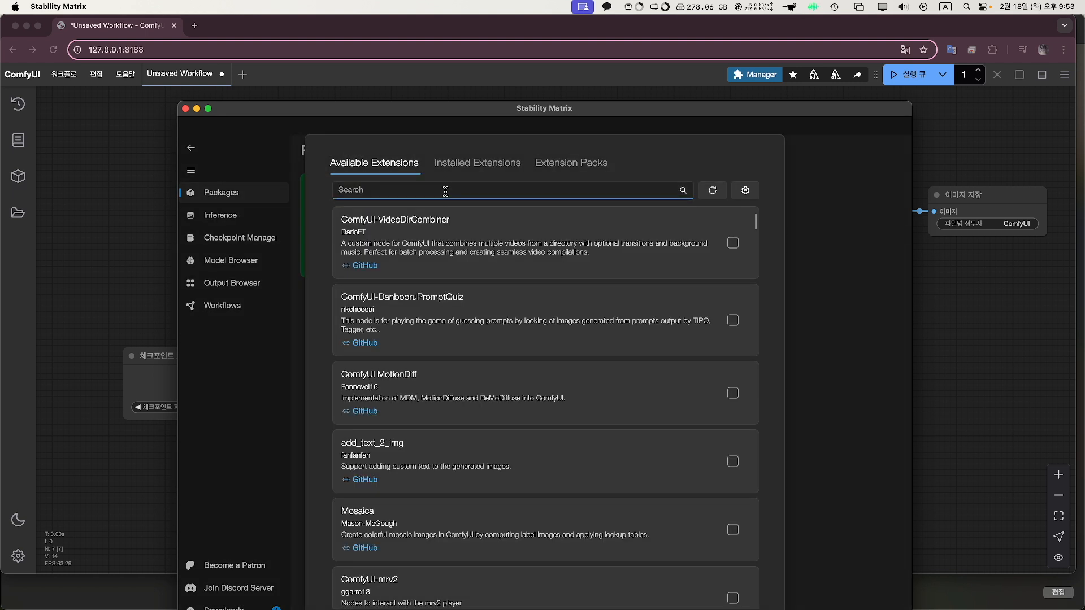
text(crystools)
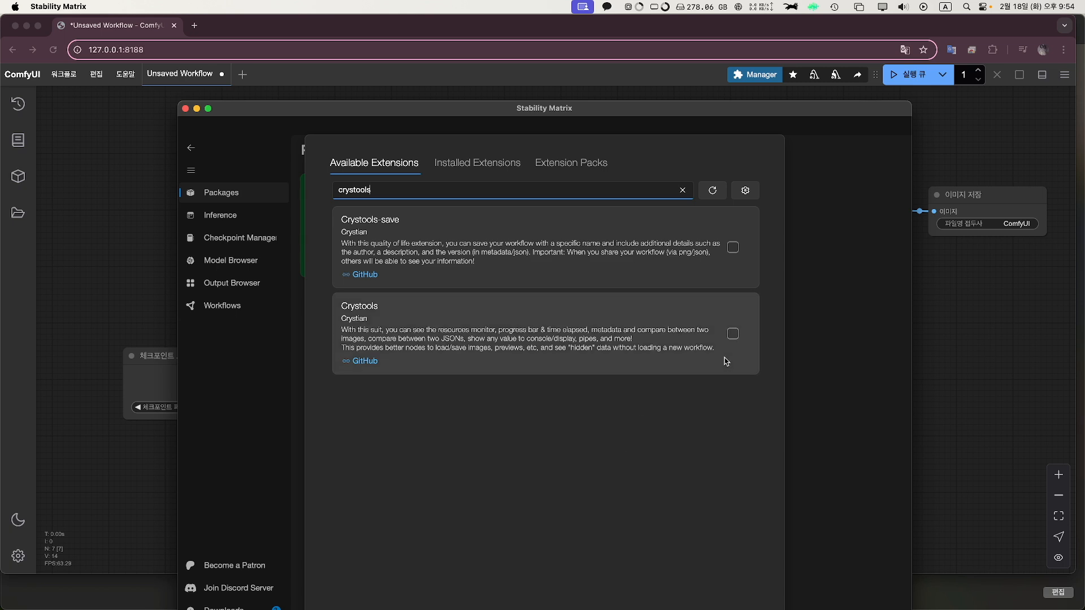
click(735, 334)
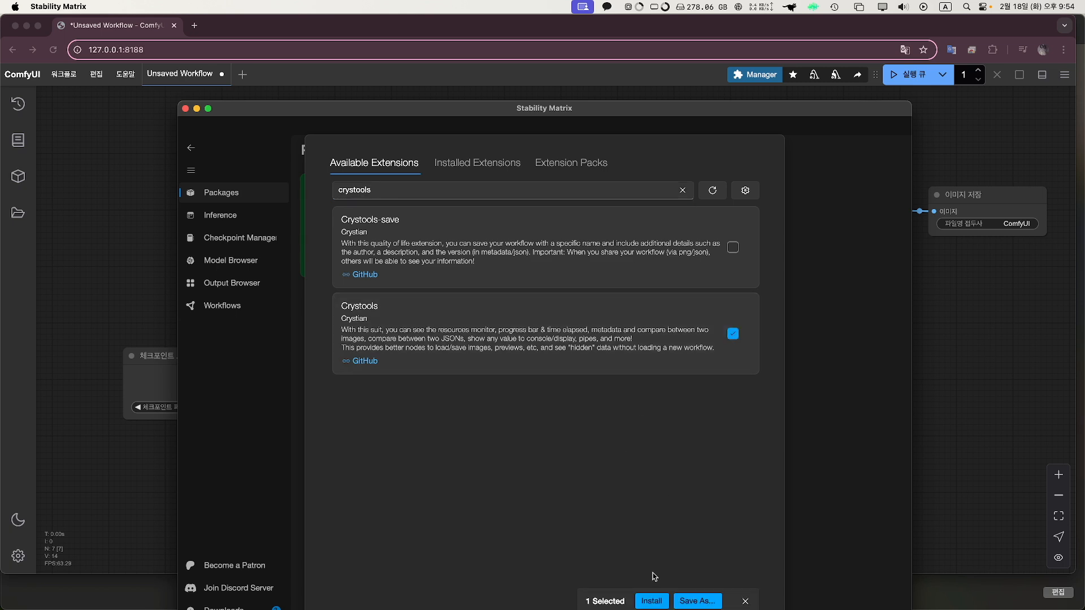
click(653, 602)
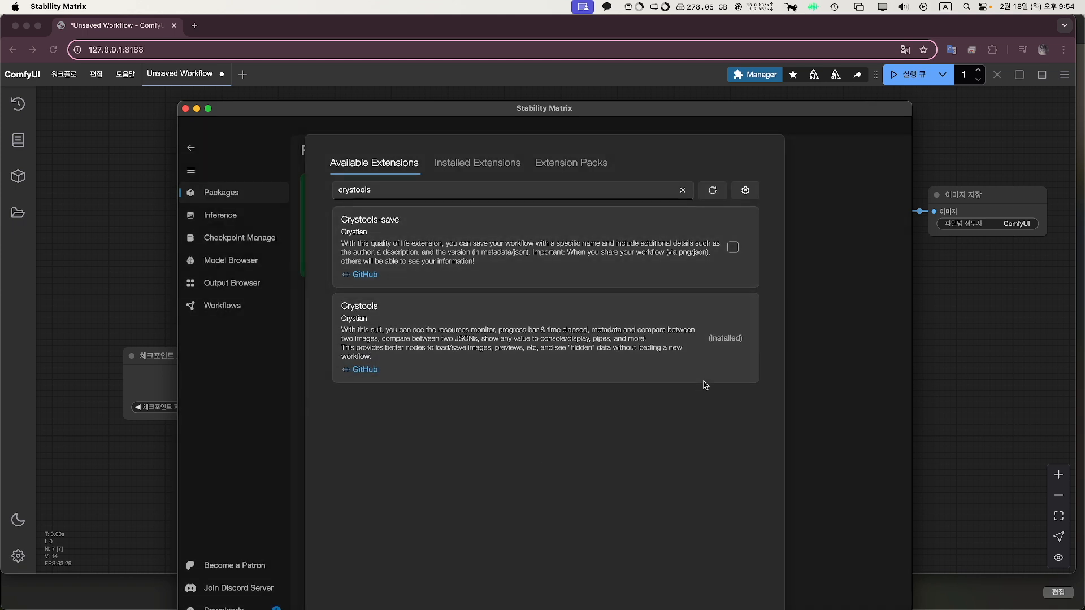
Search the available extensions for "rgt", install rgthree's ComfyUI Nodes, and close the extensions dialog.
drag(417, 192, 275, 181)
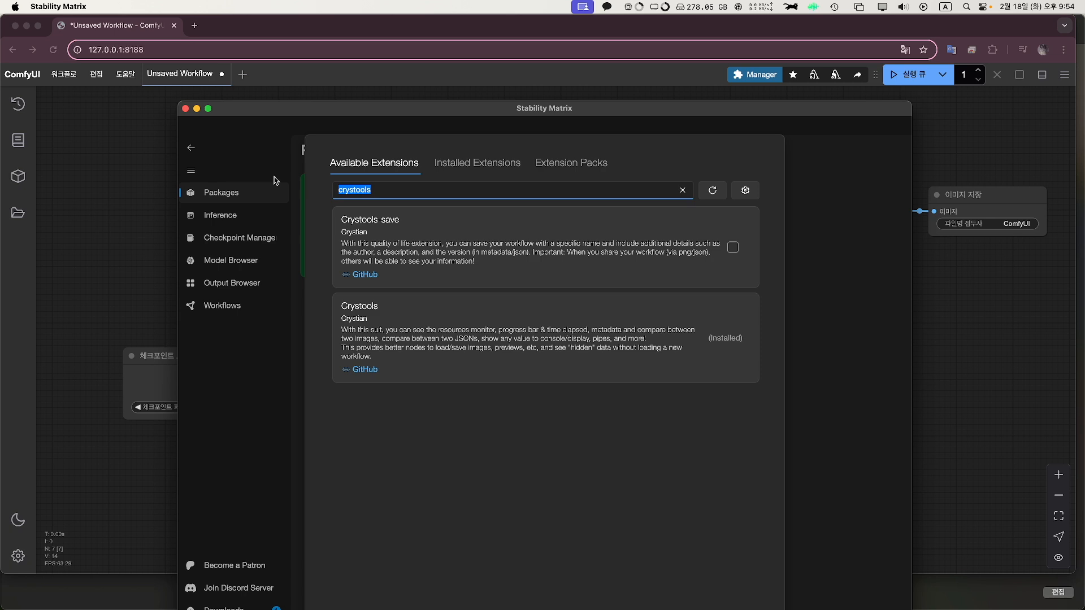
text(c)
key(BackSpace)
text(rgt)
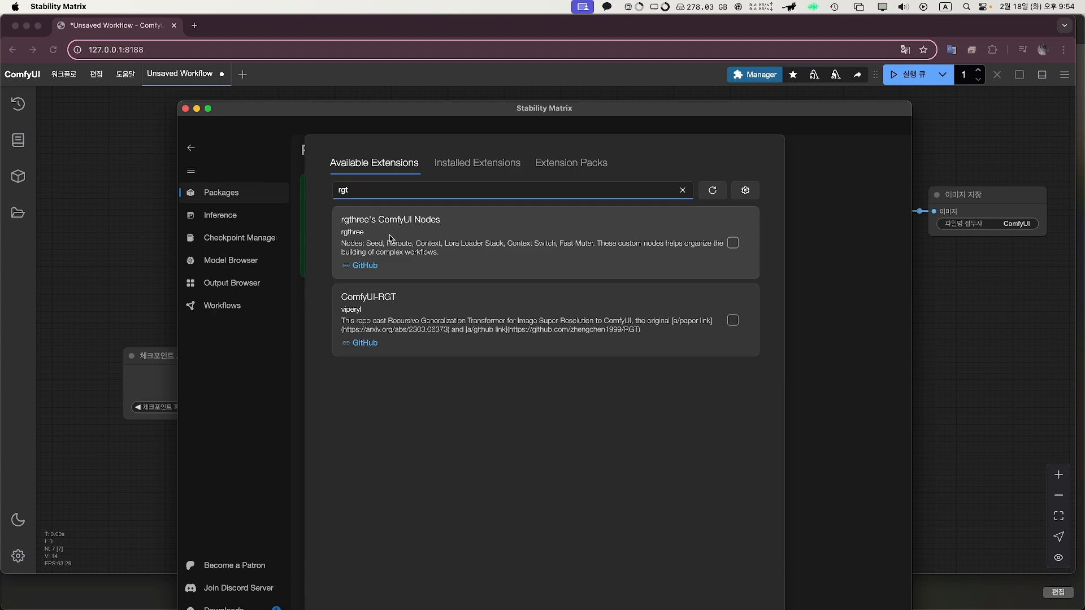
click(733, 244)
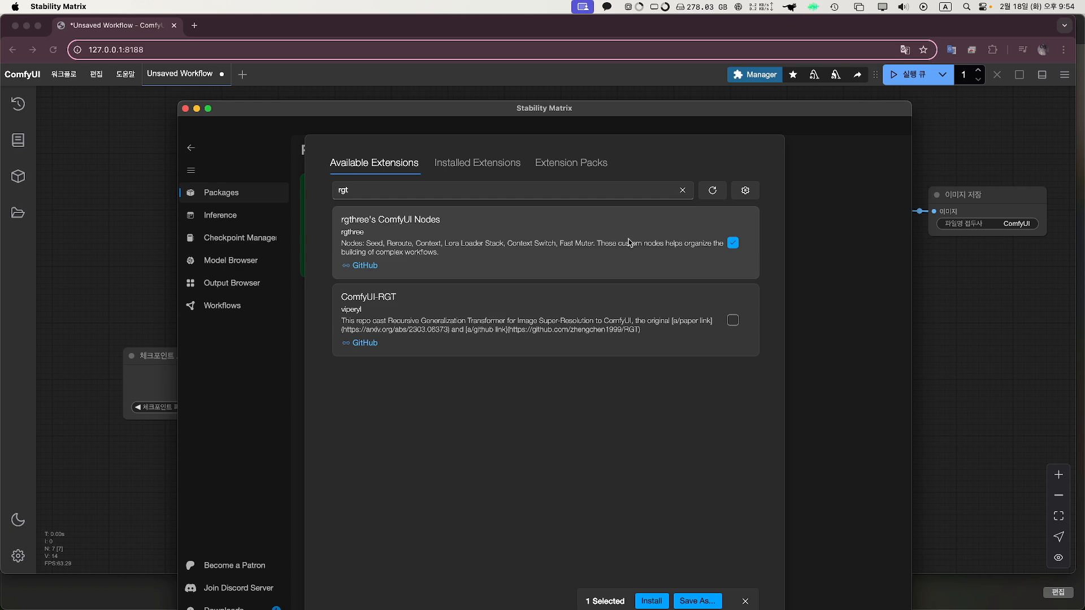
click(652, 601)
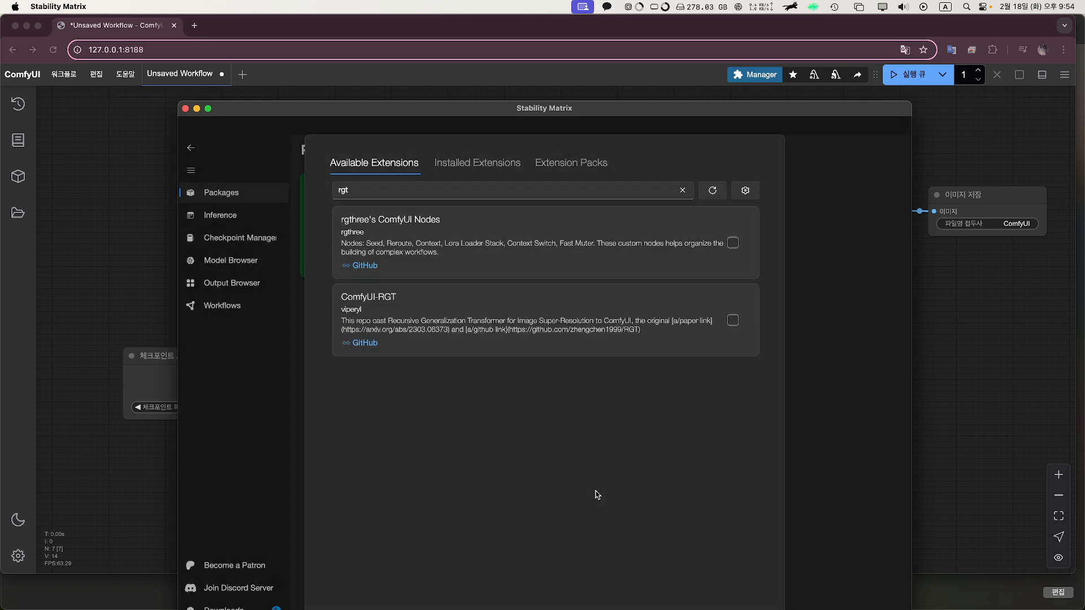
click(270, 376)
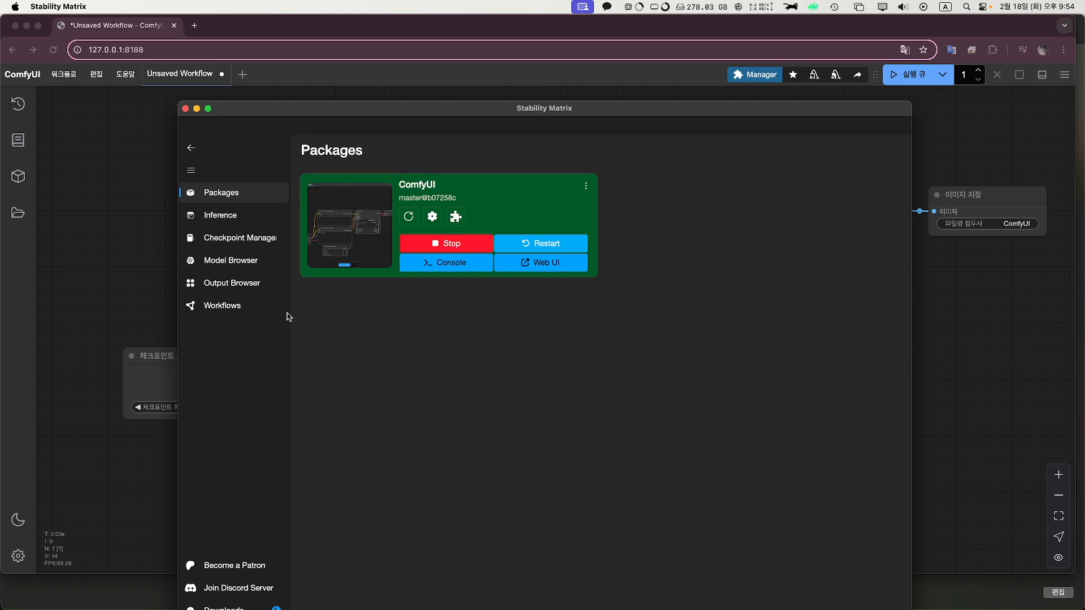
Restart the ComfyUI package and check the custom node import entries in the console log.
click(548, 243)
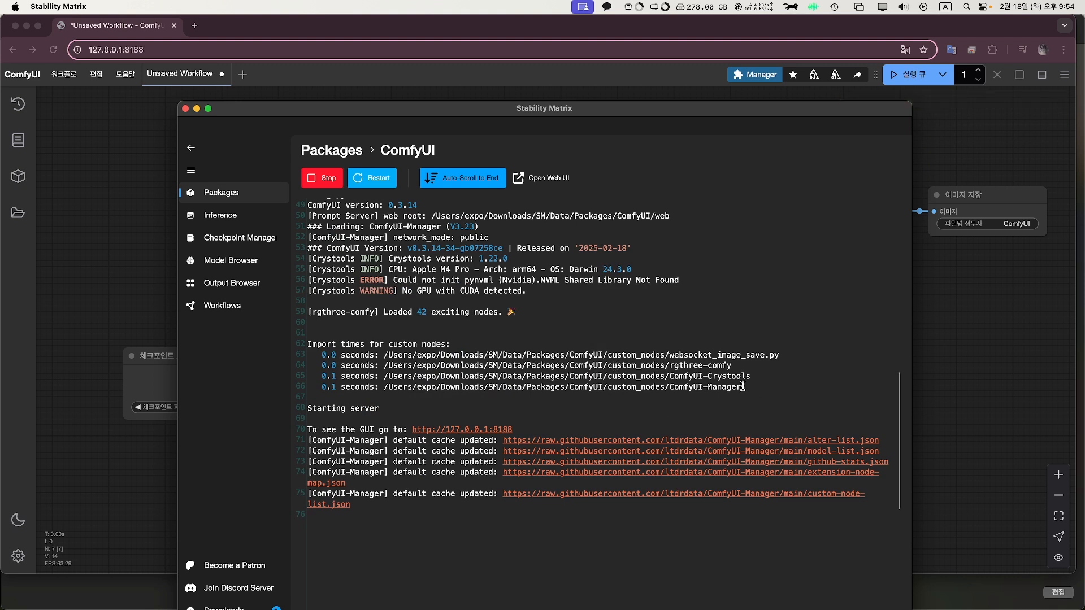
drag(742, 386, 683, 389)
drag(794, 376, 680, 362)
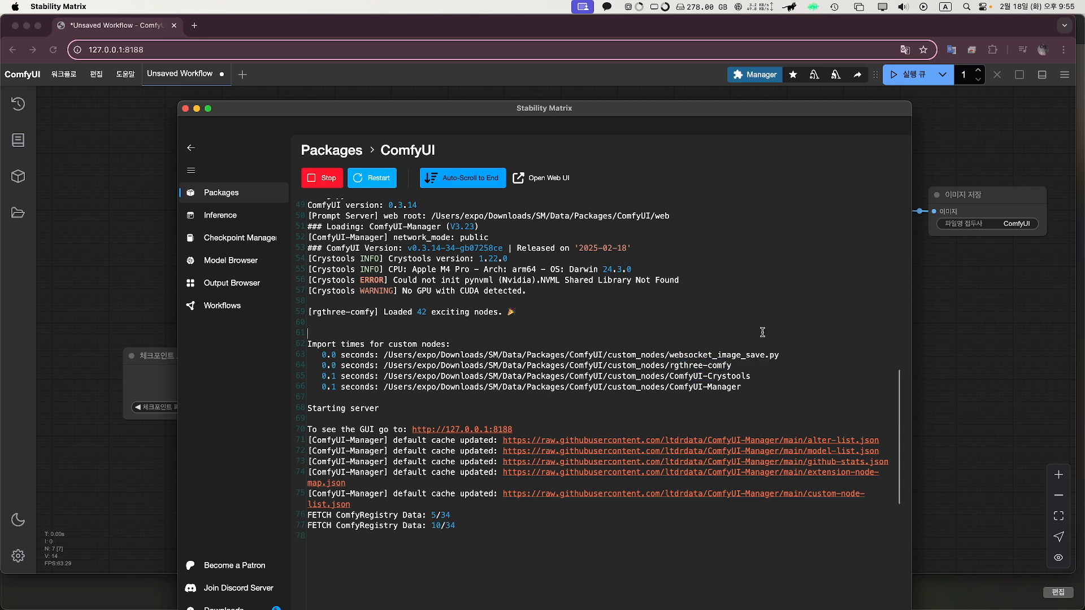
Reload the ComfyUI page in Chrome and check the rgthree category in its settings.
click(133, 277)
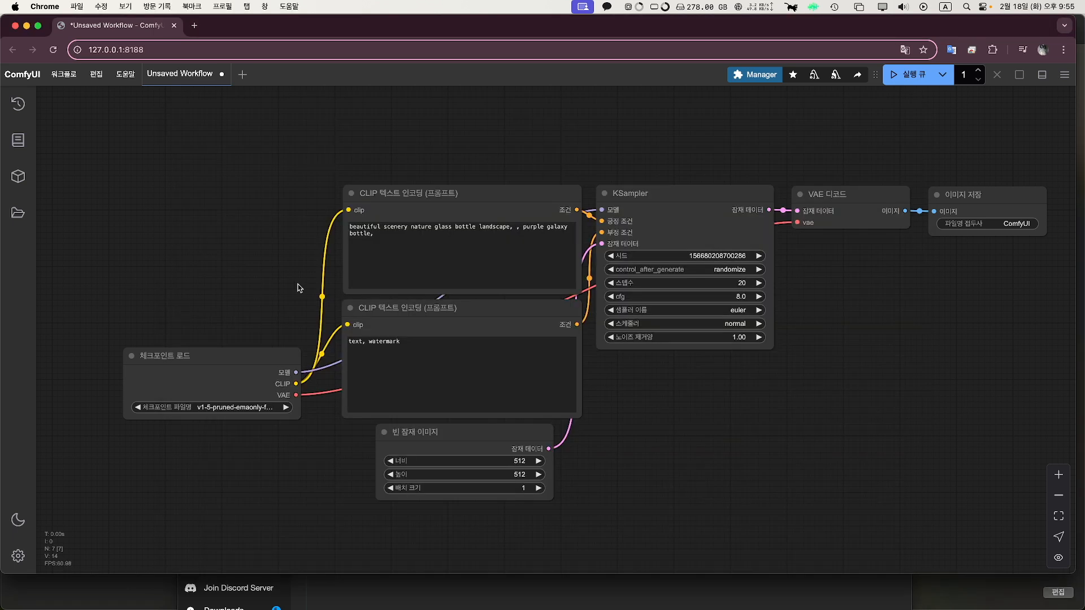
key(super+r)
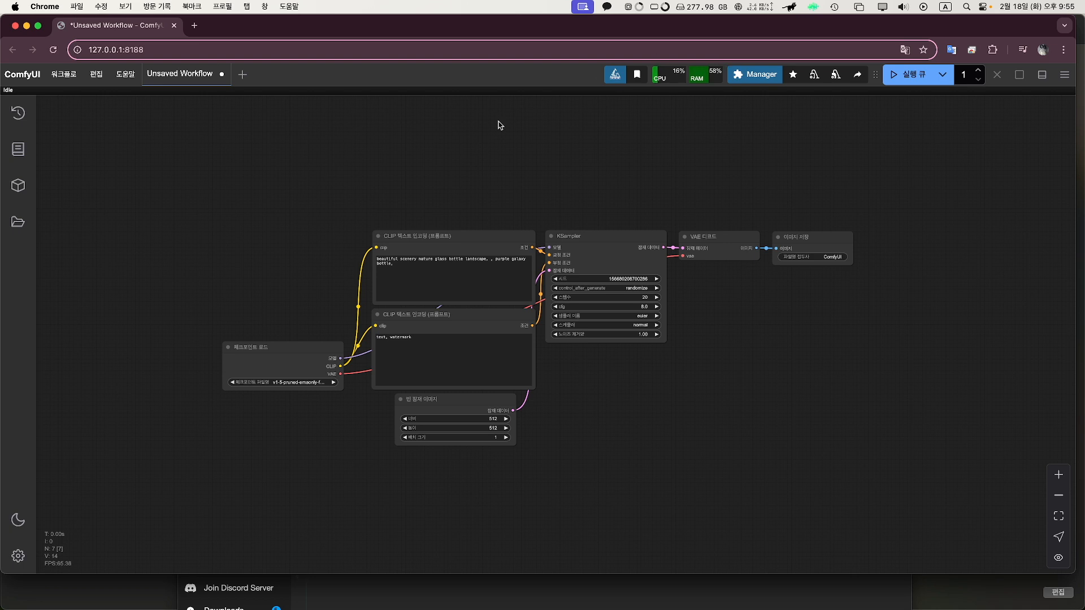
click(18, 556)
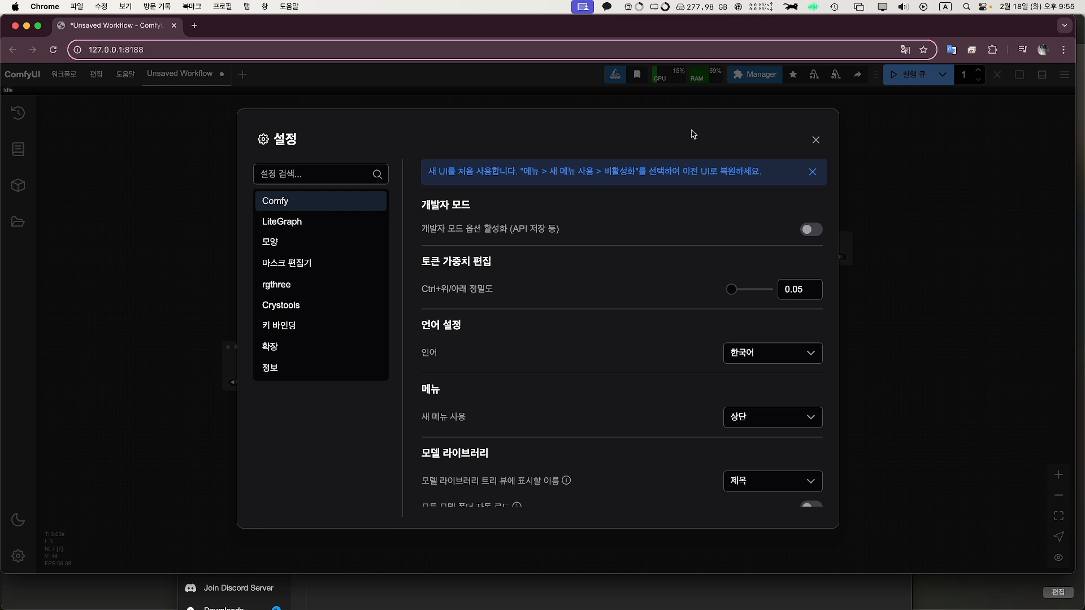
click(294, 284)
click(815, 139)
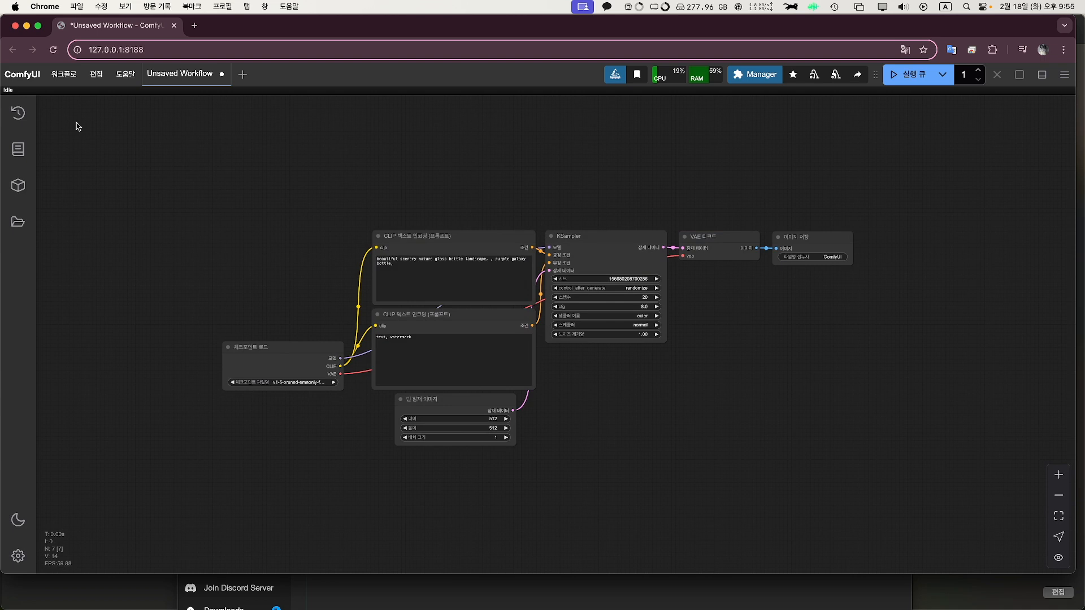
Try to run the workflow with its default checkpoint and dismiss the resulting message.
click(899, 84)
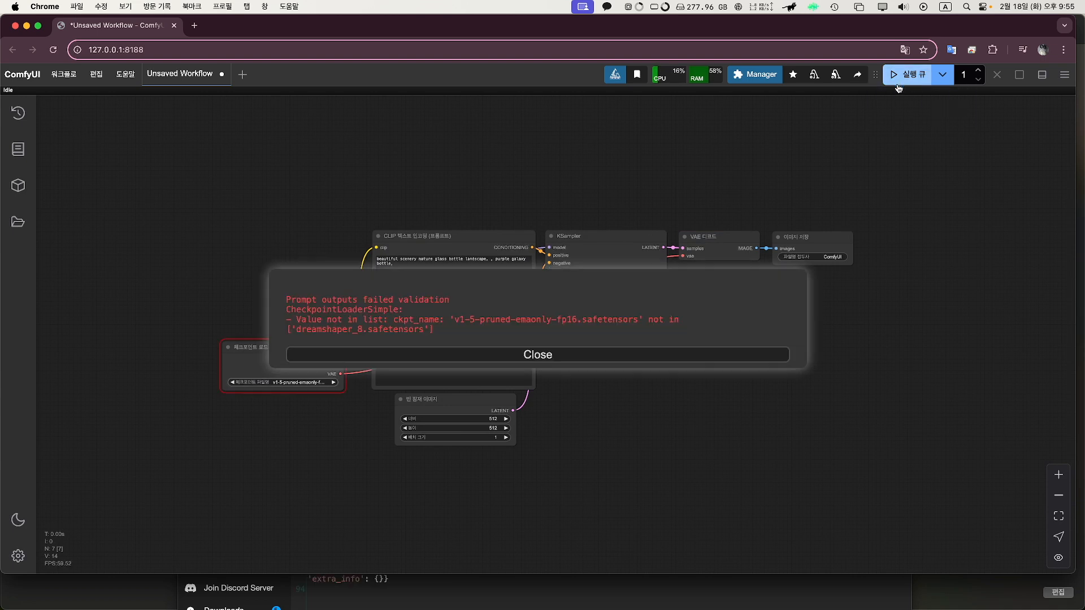
click(540, 356)
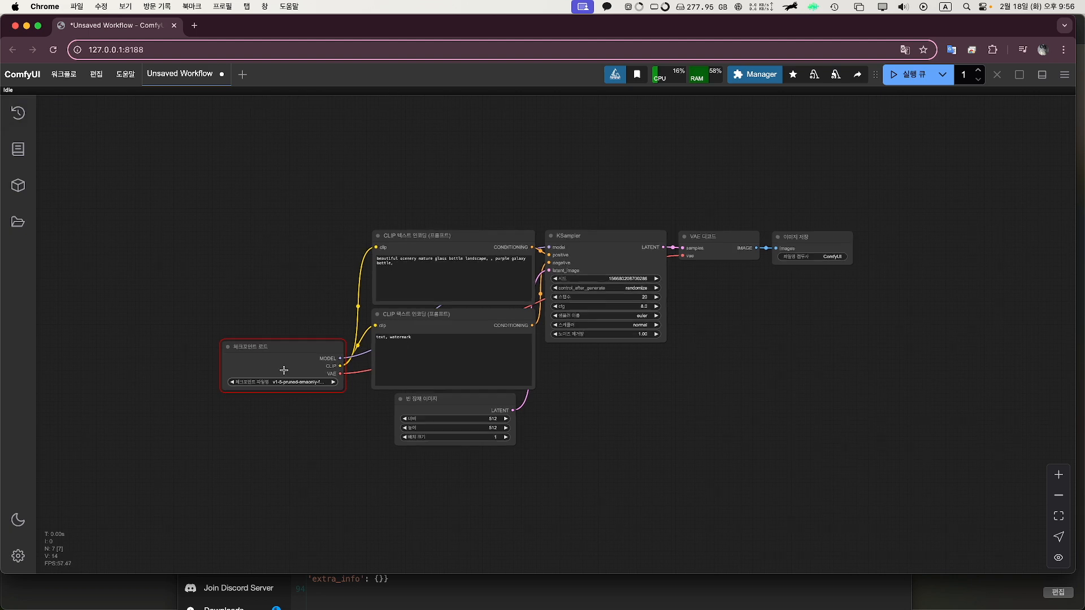
Set the checkpoint loader node to dreamshaper_8.safetensors and run the workflow.
click(296, 382)
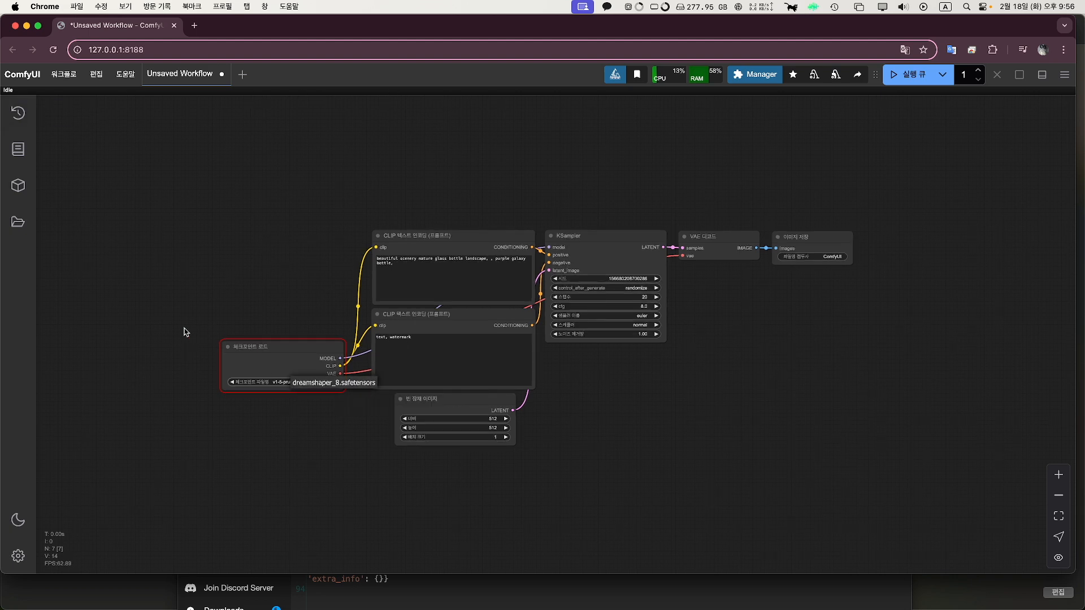
click(309, 382)
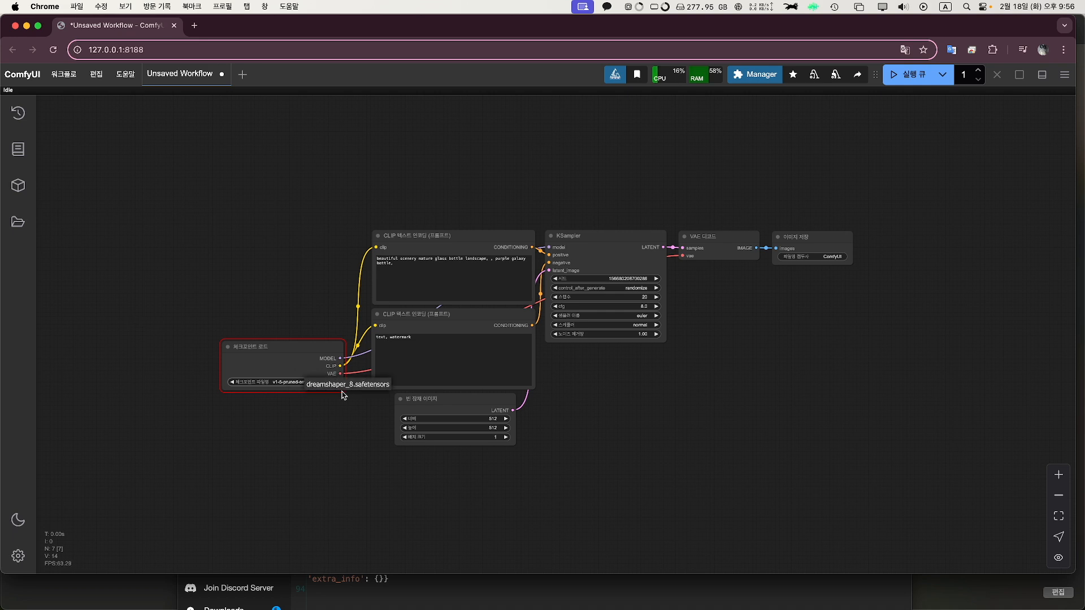
click(348, 389)
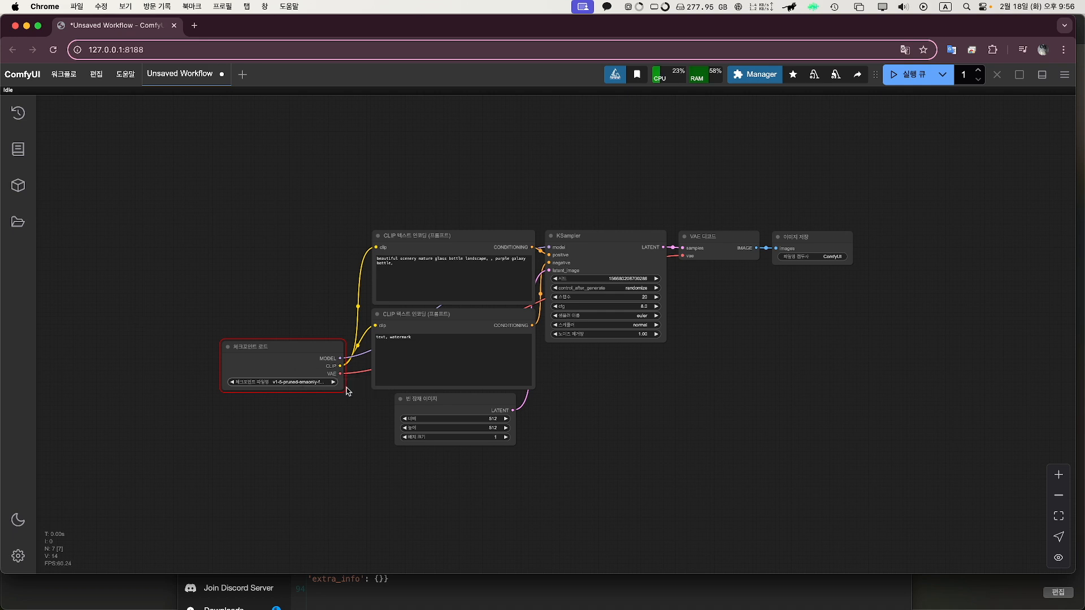
scroll(780, 332, up, 2)
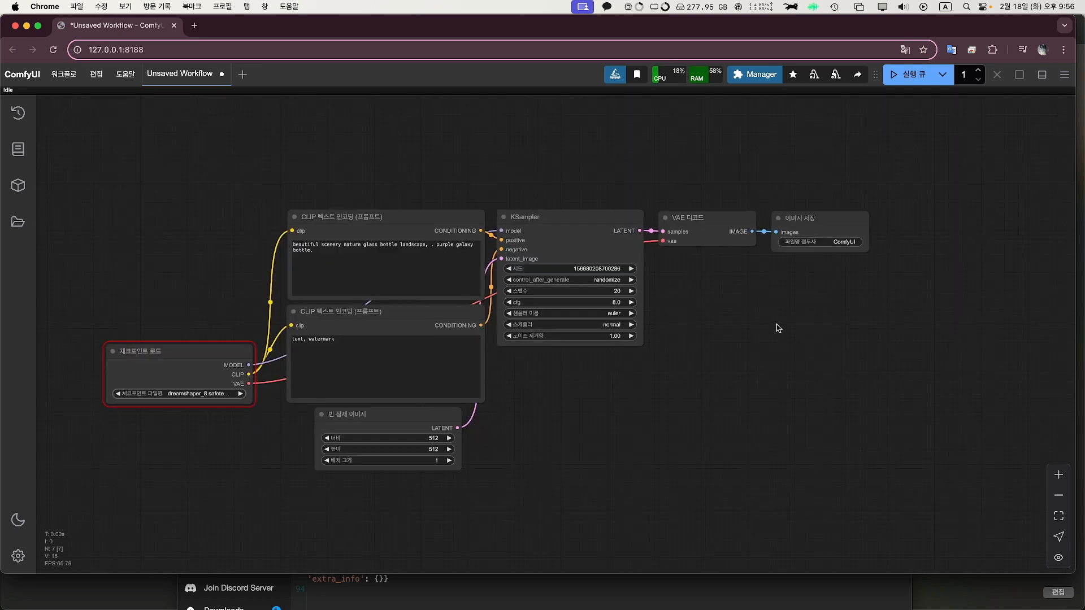
click(907, 74)
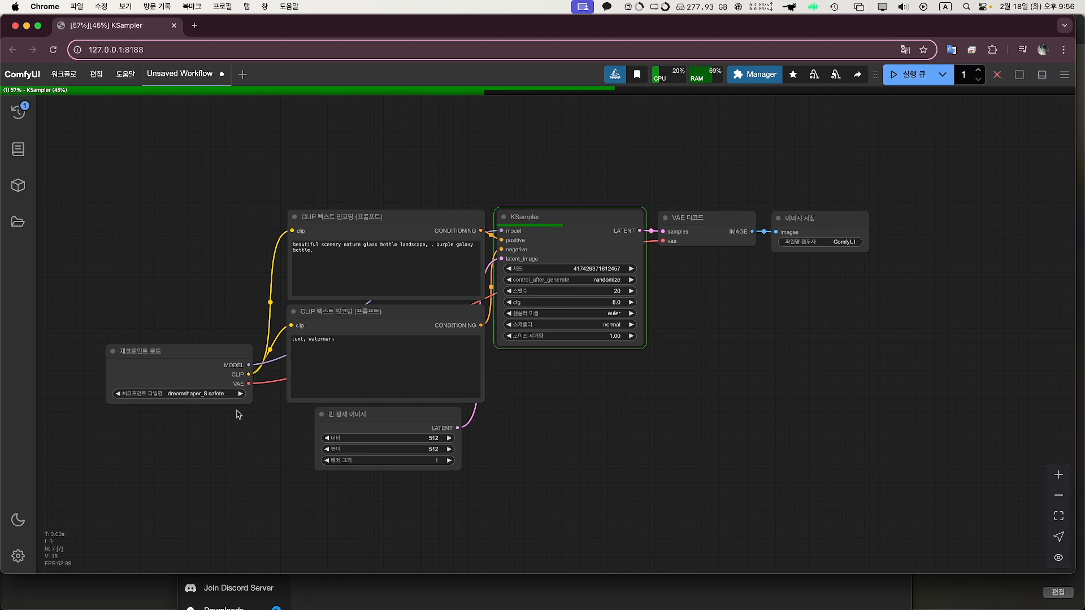
Change the positive prompt in the upper CLIP text encode node to "beautiful young girl on the beach.".
click(361, 256)
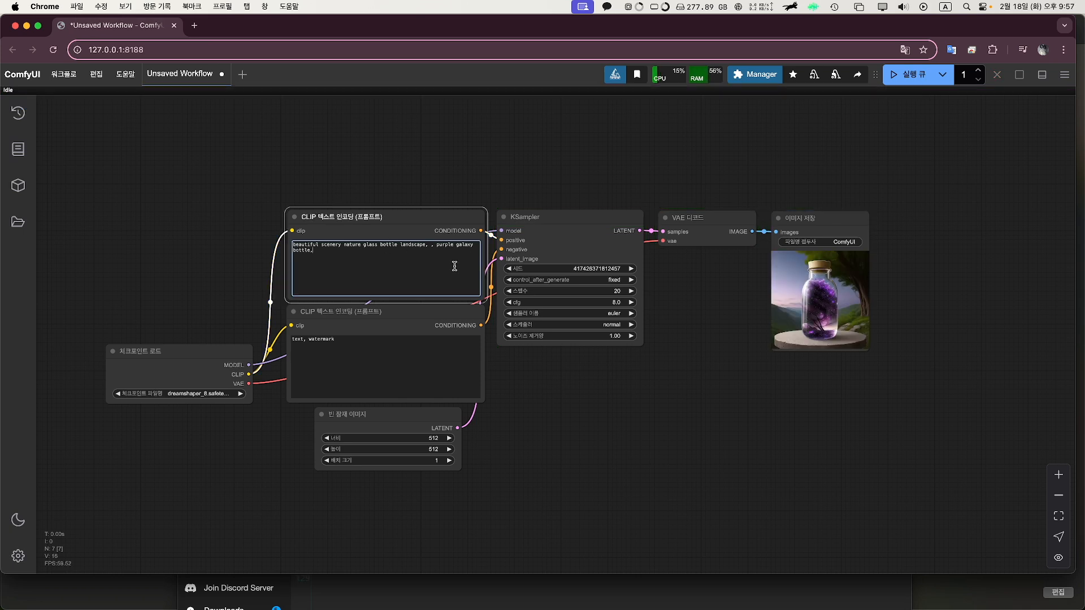
drag(419, 257, 321, 244)
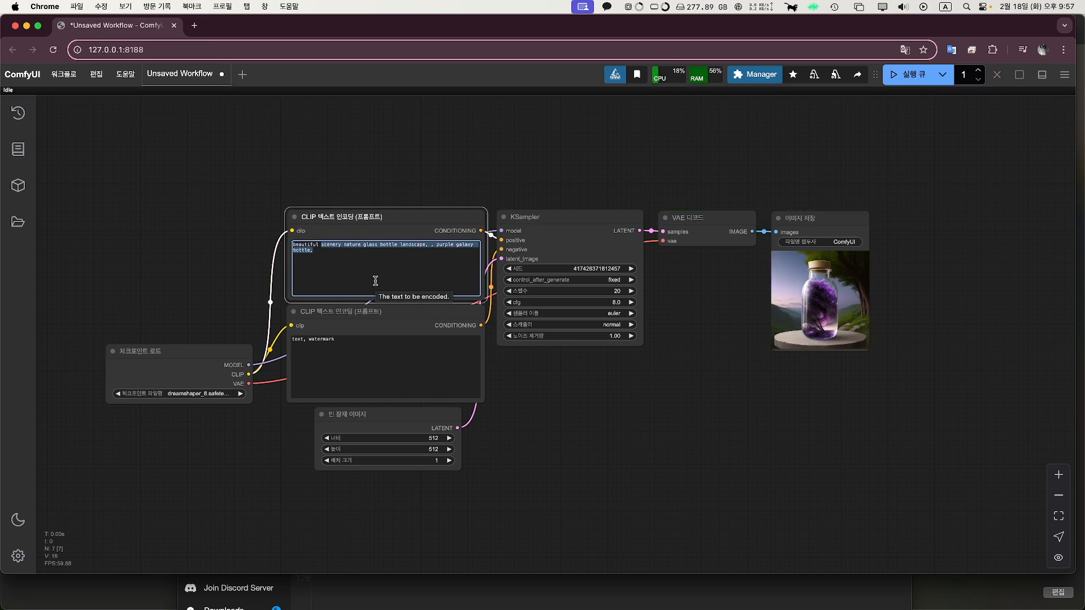
text(young girl on the beach.)
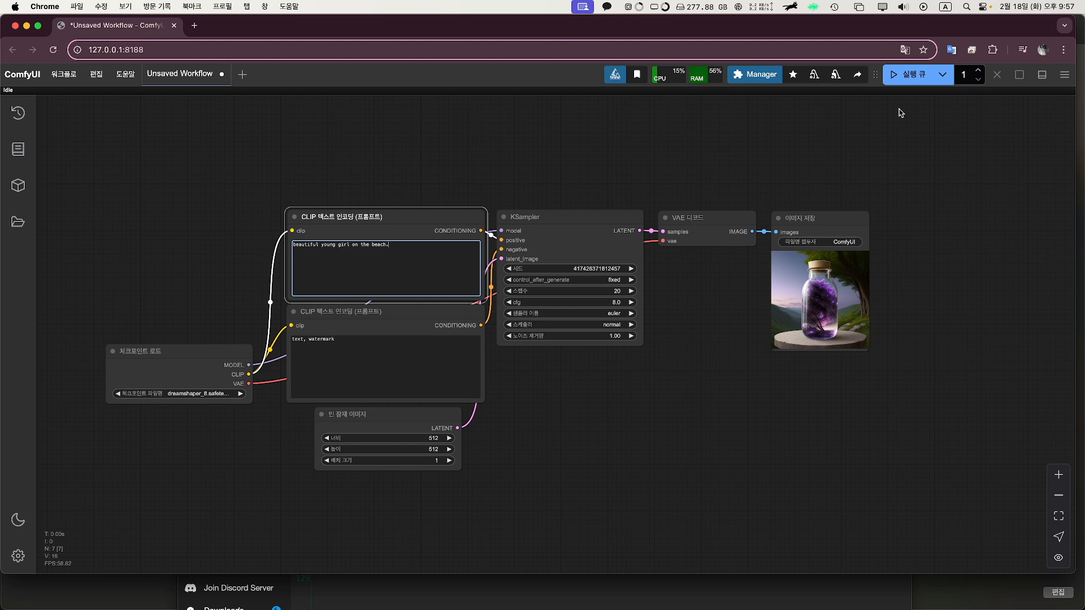
Run the workflow with the new prompt and check which text encode nodes feed the KSampler's positive and negative inputs.
click(907, 74)
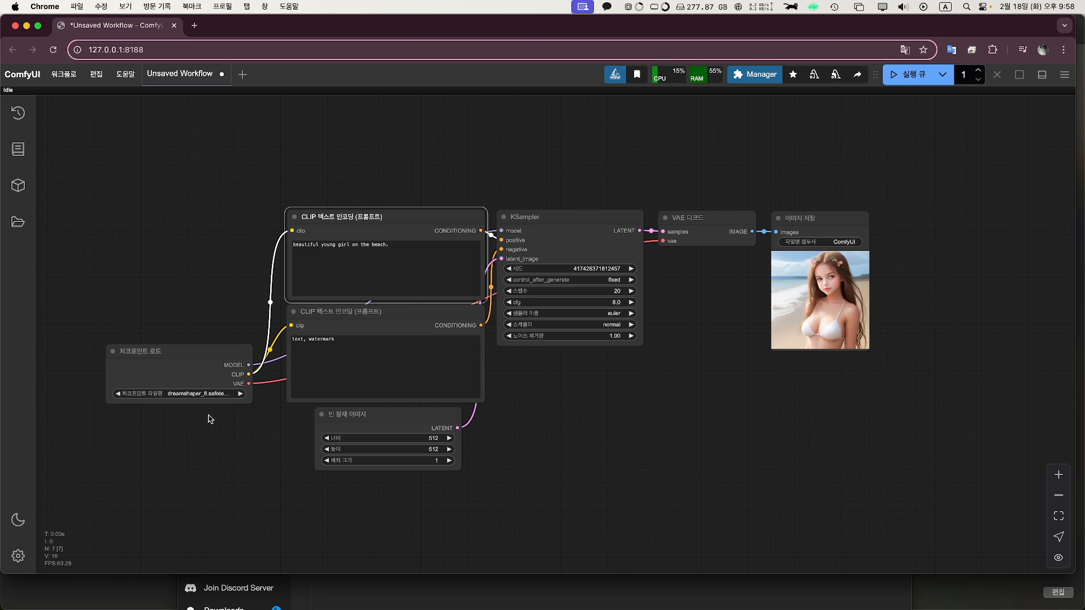
click(324, 368)
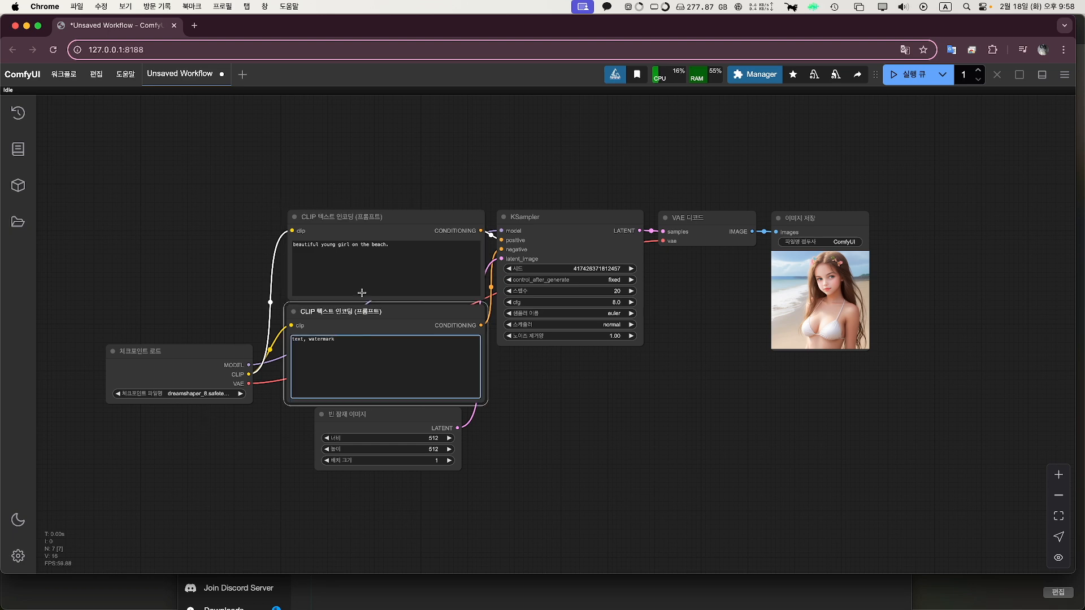
click(374, 213)
click(363, 311)
scroll(574, 246, up, 5)
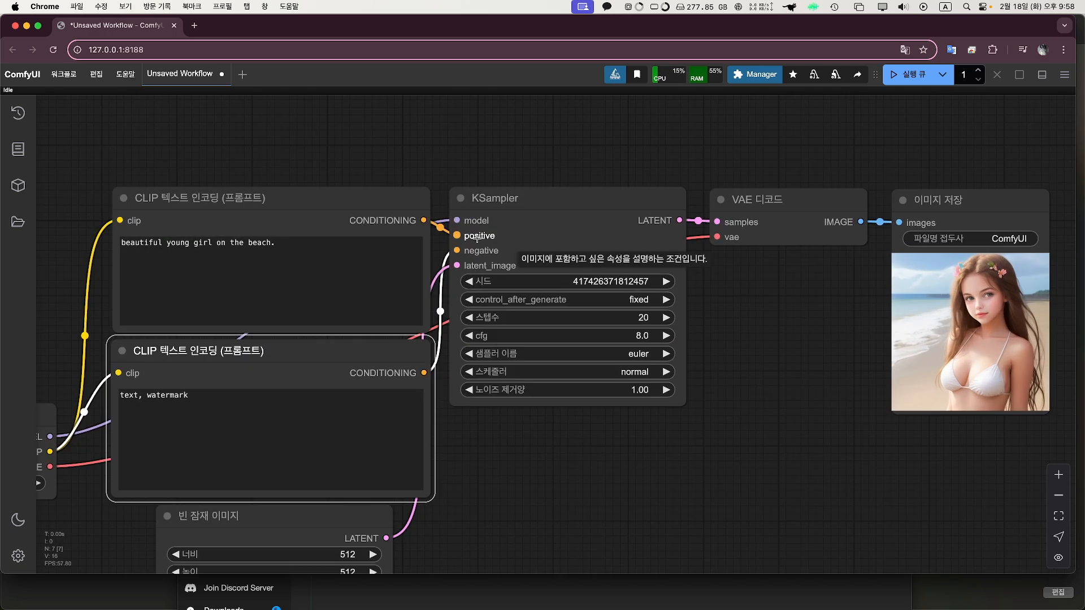
mouse_move(479, 251)
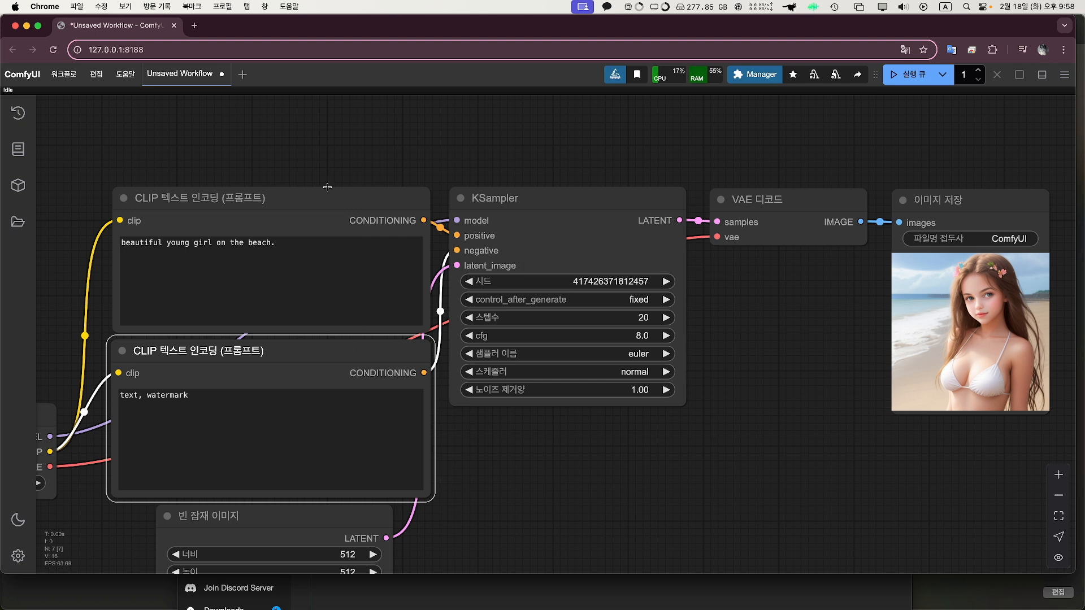
Move the two CLIP text encode nodes away from the KSampler so their connections to it are easier to follow.
drag(321, 201, 297, 140)
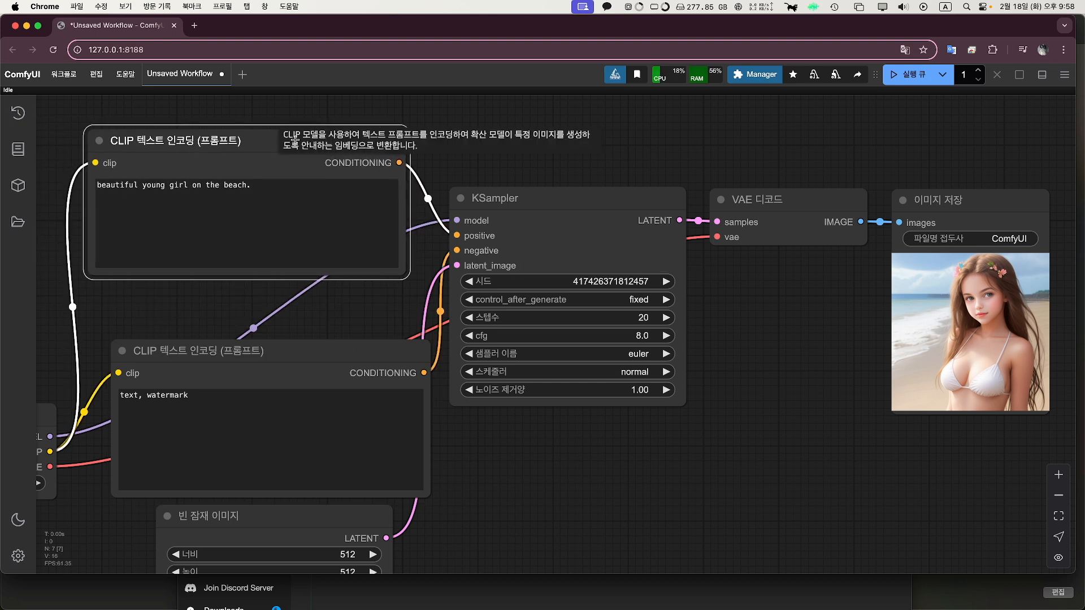
drag(354, 353, 297, 324)
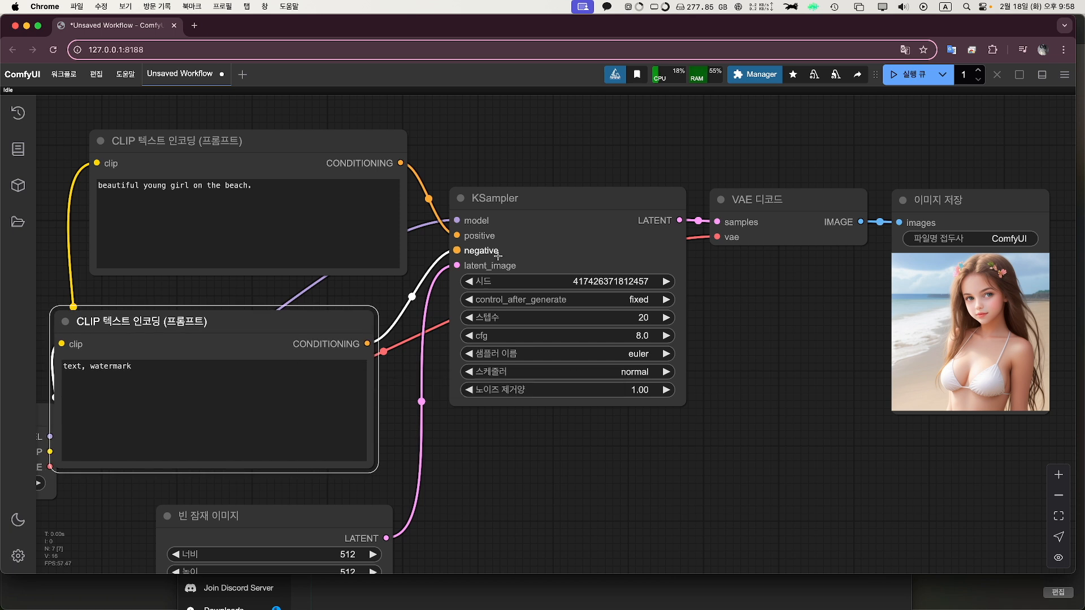
click(218, 373)
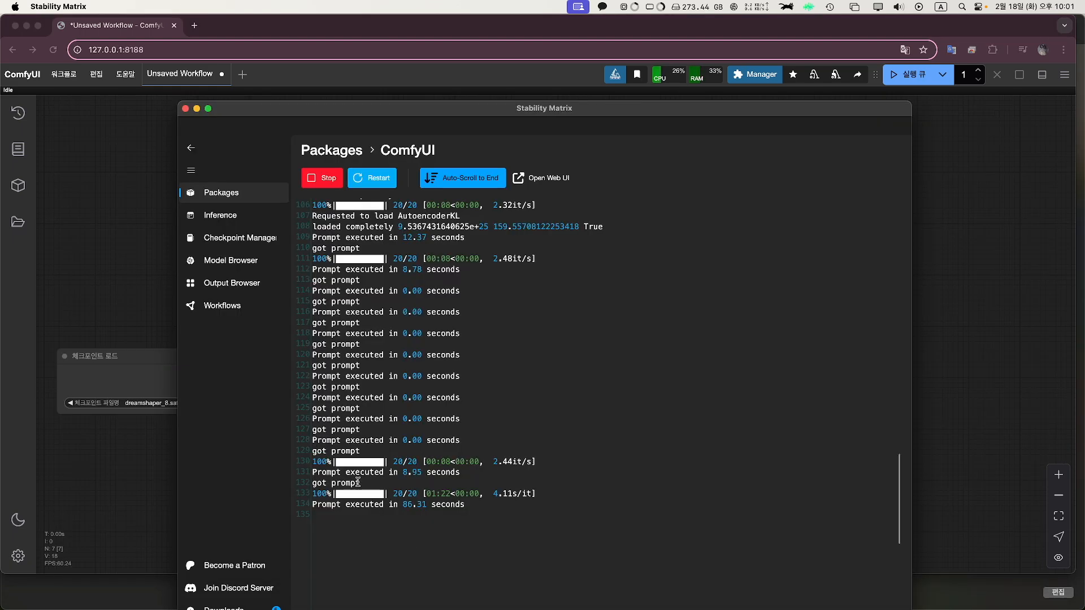
In Stability Matrix, import Flux Simple Workflow [schnell] from the OpenArt workflow browser.
click(242, 306)
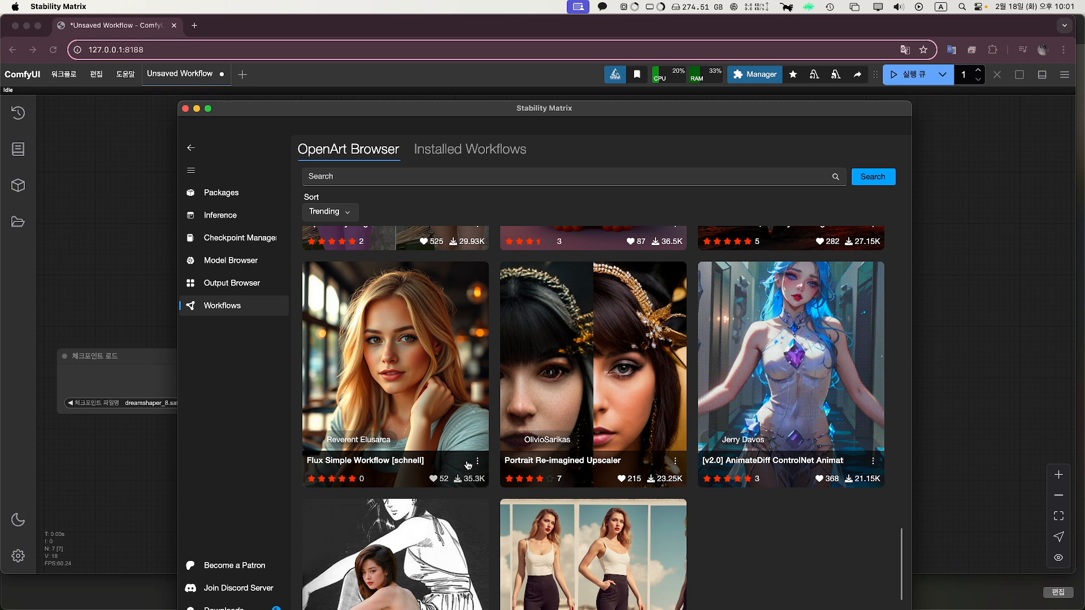
click(471, 462)
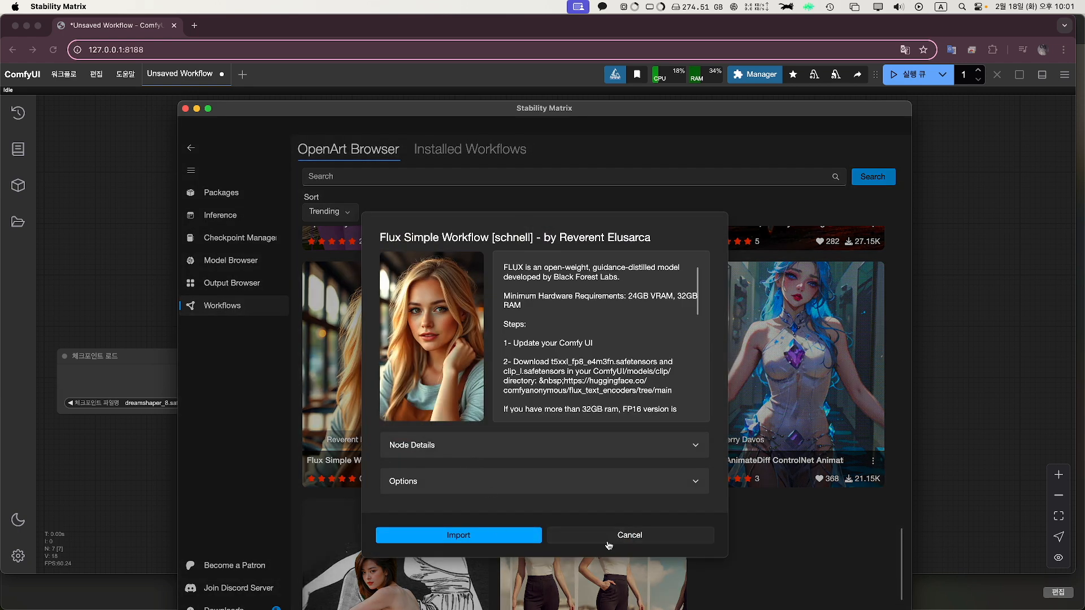
click(608, 543)
click(365, 370)
click(454, 591)
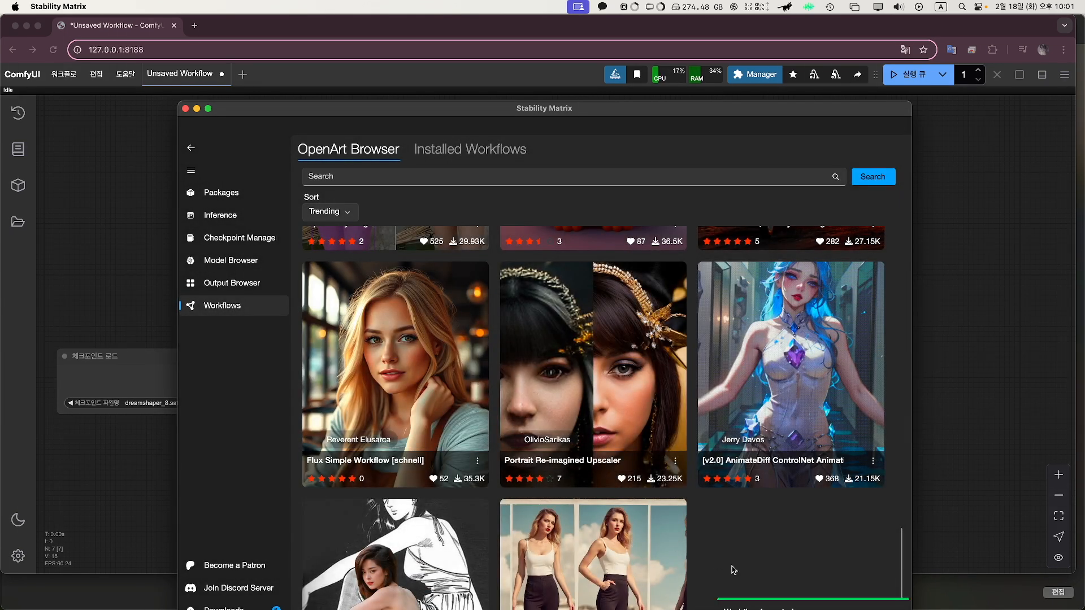
Raise the Stability Matrix window and open the Flux Simple Workflow [schnell] page on the OpenArt website.
drag(676, 115, 676, 63)
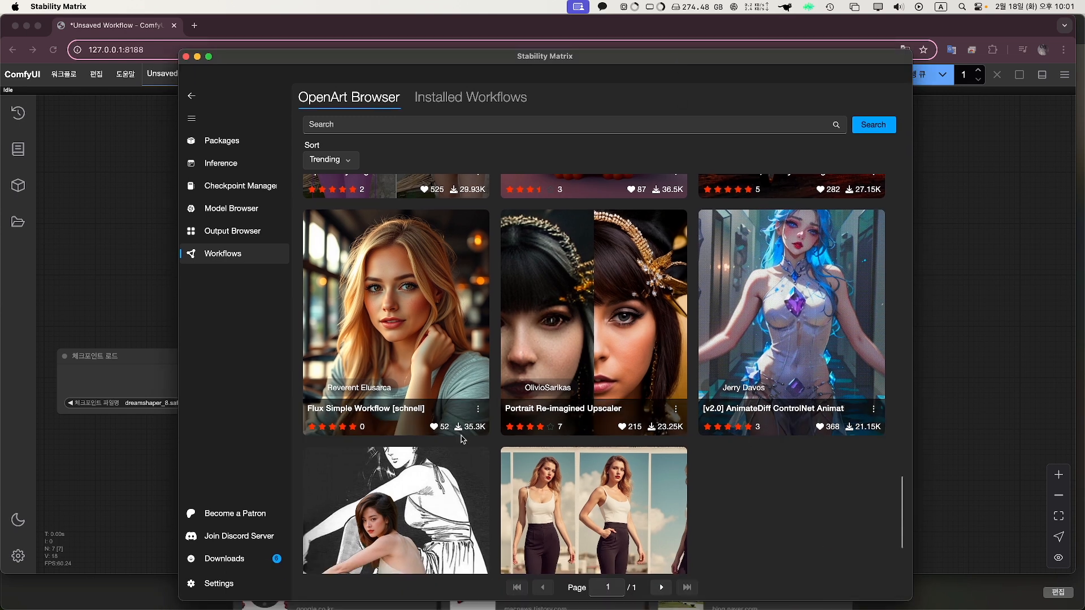
click(479, 411)
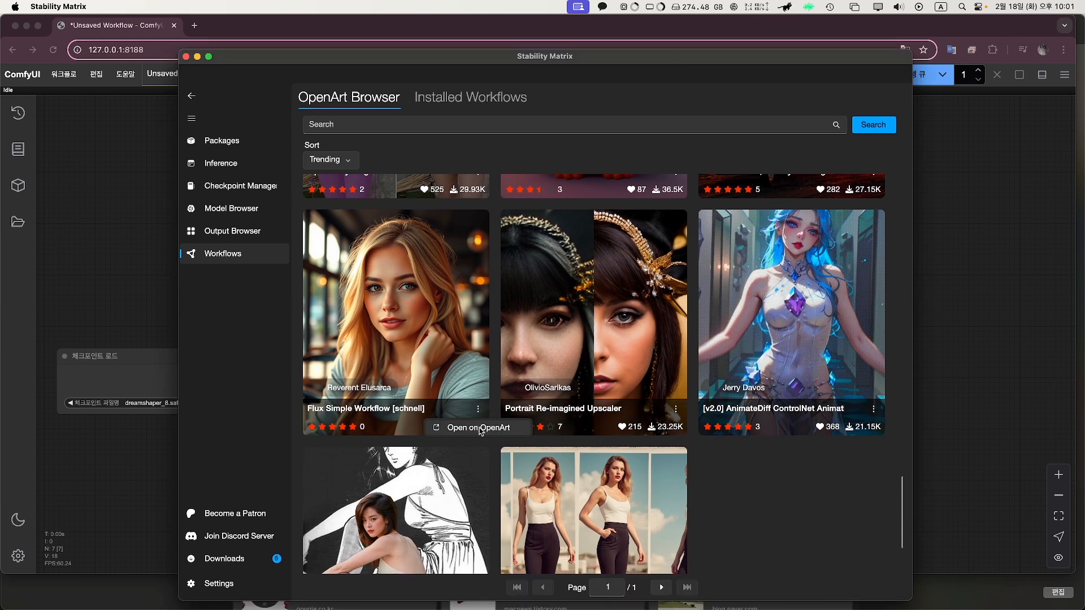
click(479, 430)
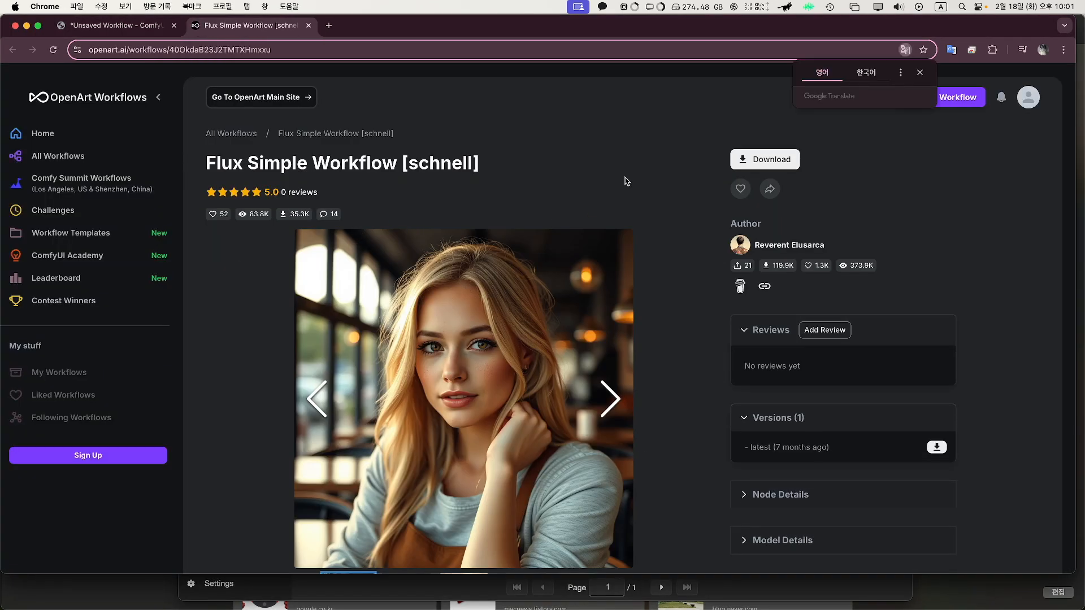
Examine the workflow's description, hardware requirements, model download steps and node diagram on OpenArt, and close the page.
scroll(650, 184, down, 3)
scroll(678, 187, down, 10)
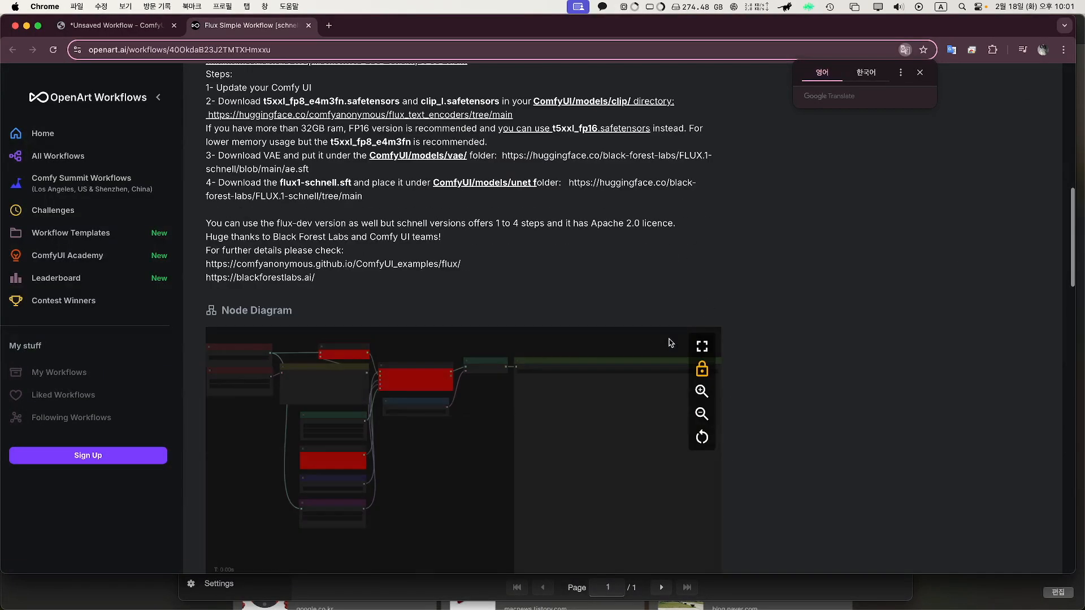
scroll(767, 316, up, 15)
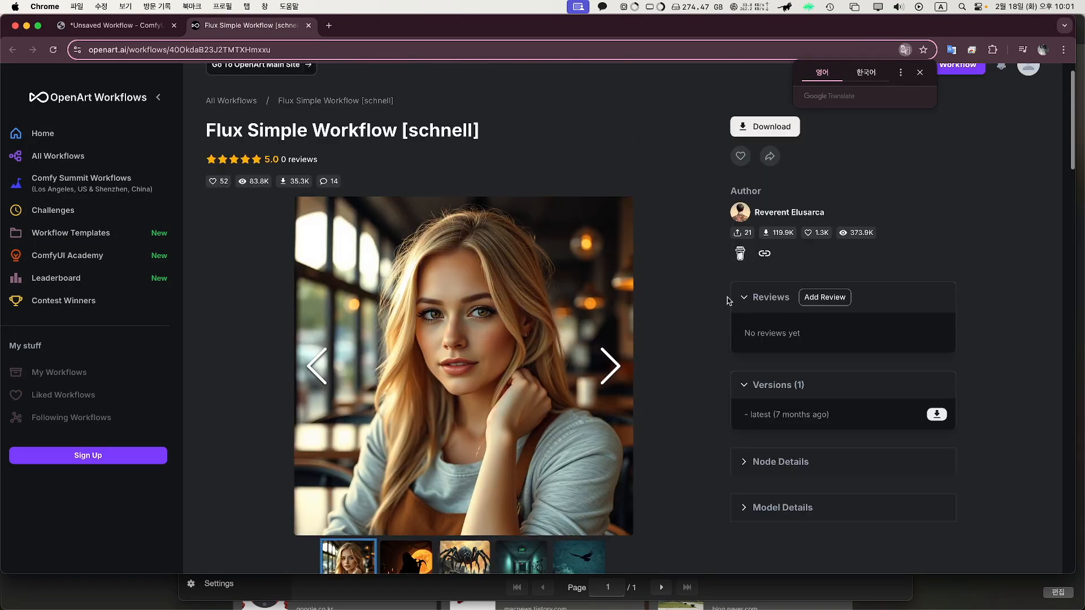
scroll(694, 278, down, 8)
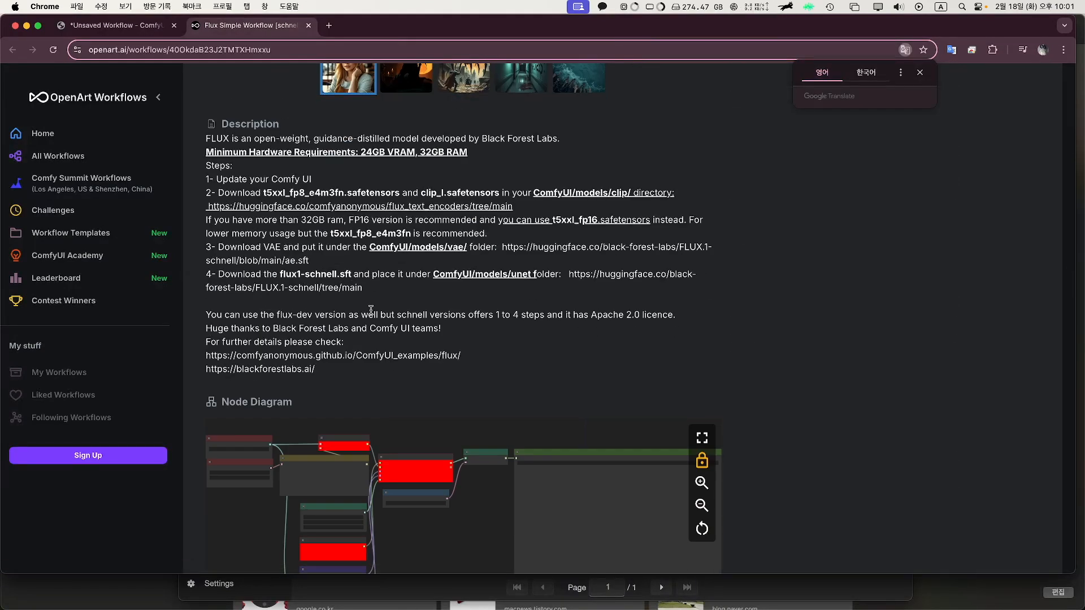
scroll(370, 310, up, 8)
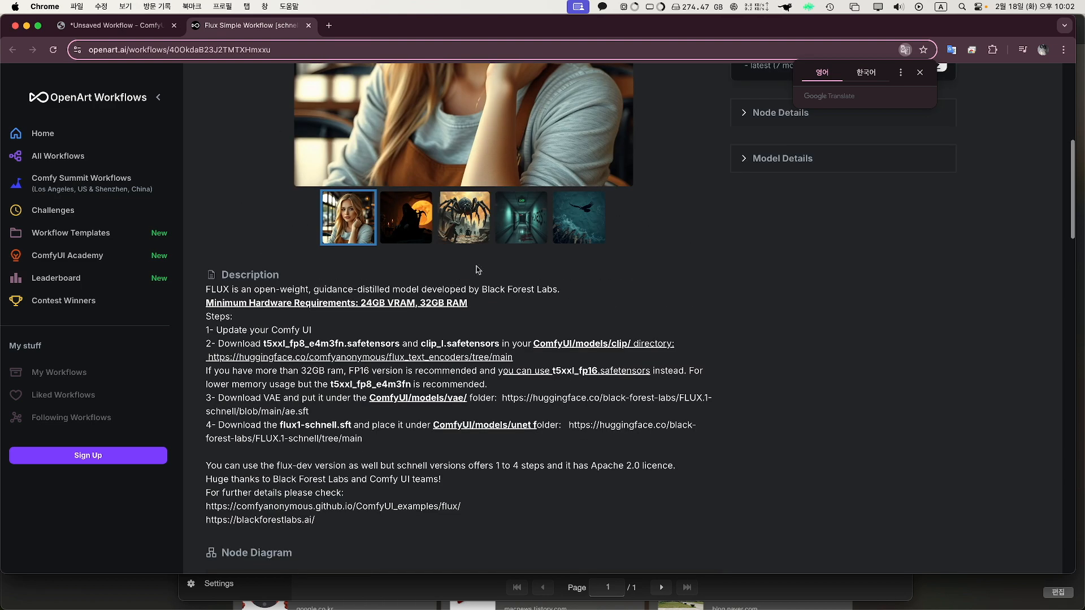
scroll(671, 237, up, 2)
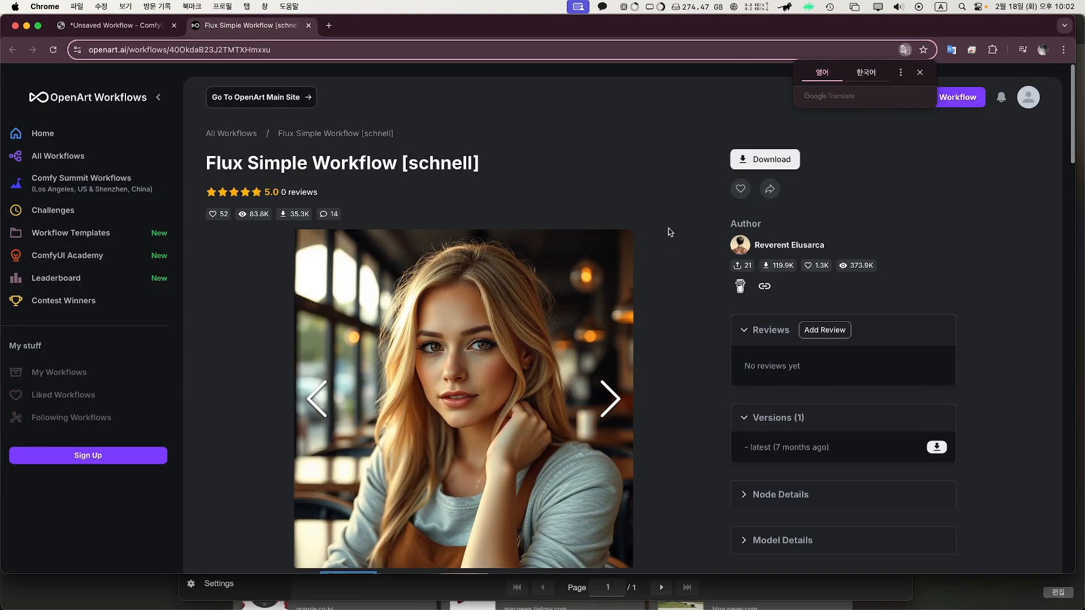
click(308, 25)
Switch to Finder and load the imported Flux workflow's JSON file from SM/Data/Workflows onto the ComfyUI canvas.
key(super+Tab)
drag(431, 96, 524, 158)
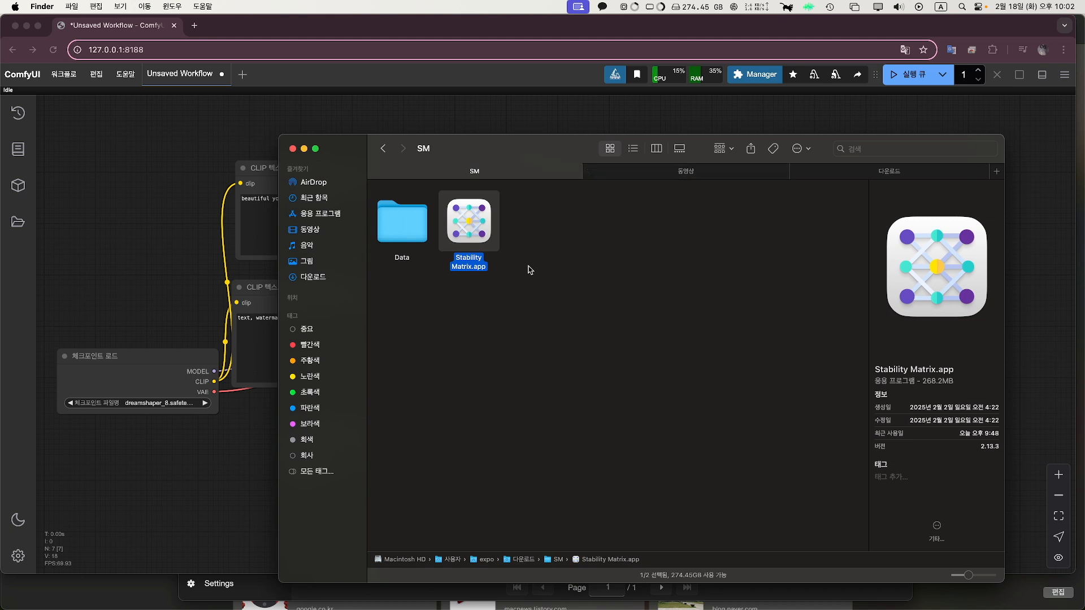
double_click(399, 222)
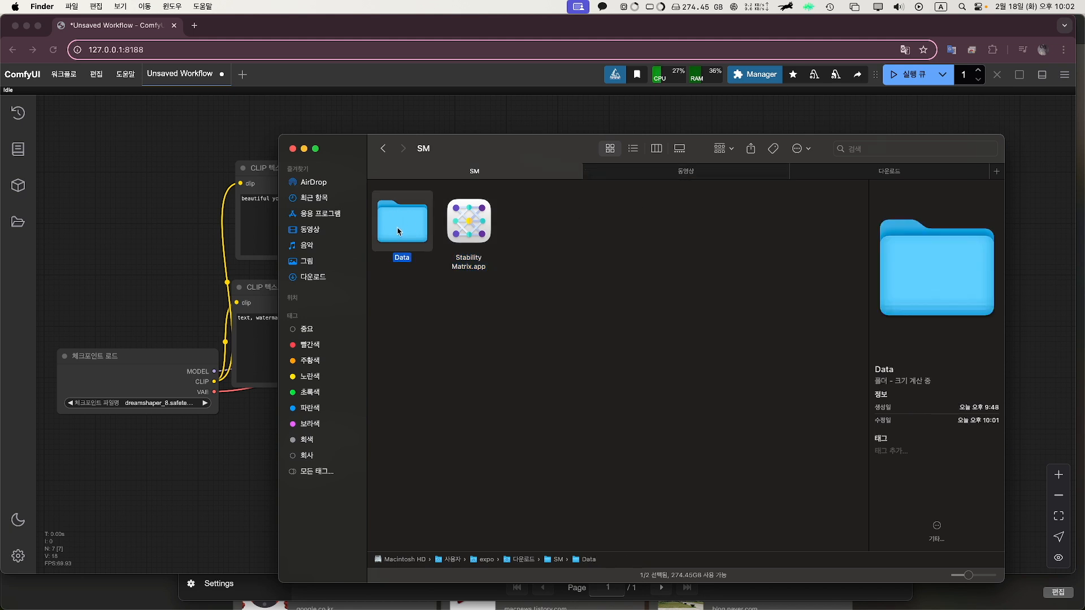
double_click(477, 310)
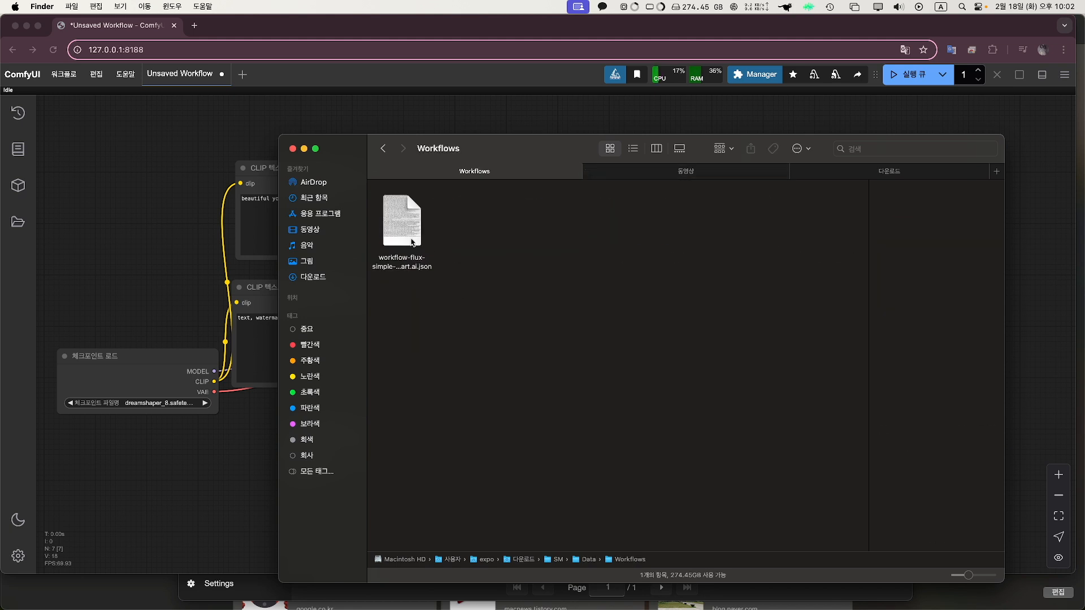
click(402, 224)
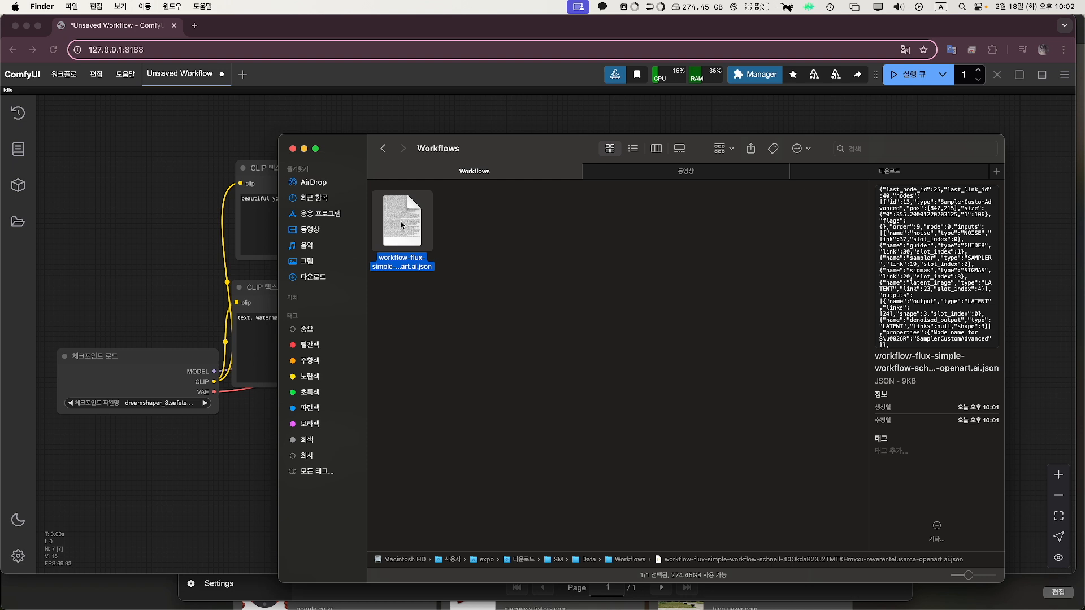
drag(412, 225, 165, 231)
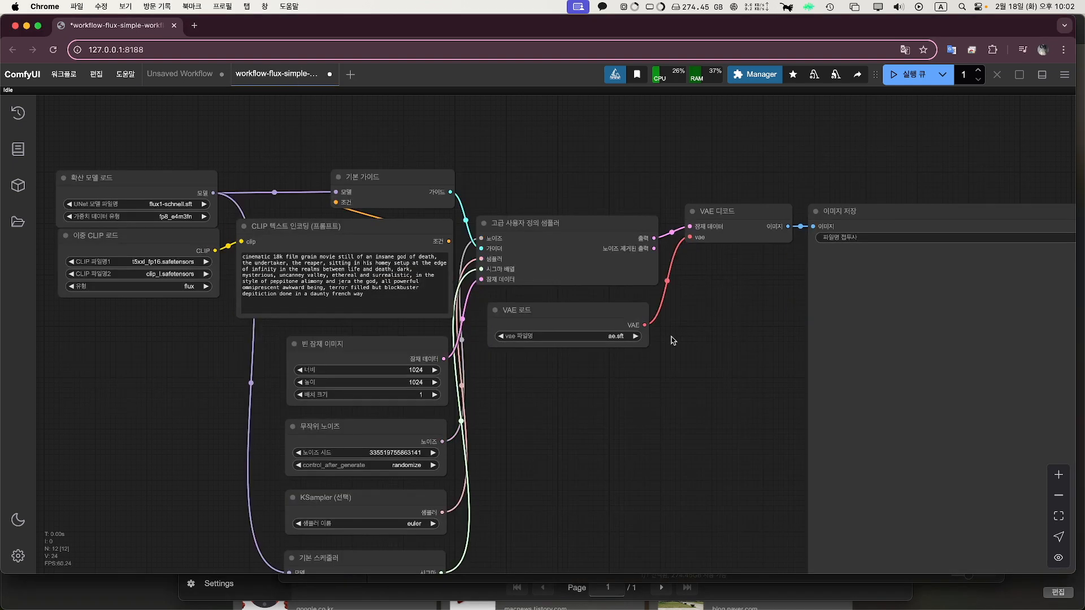
Look over the nodes of the loaded Flux workflow and try to run it.
scroll(650, 396, down, 5)
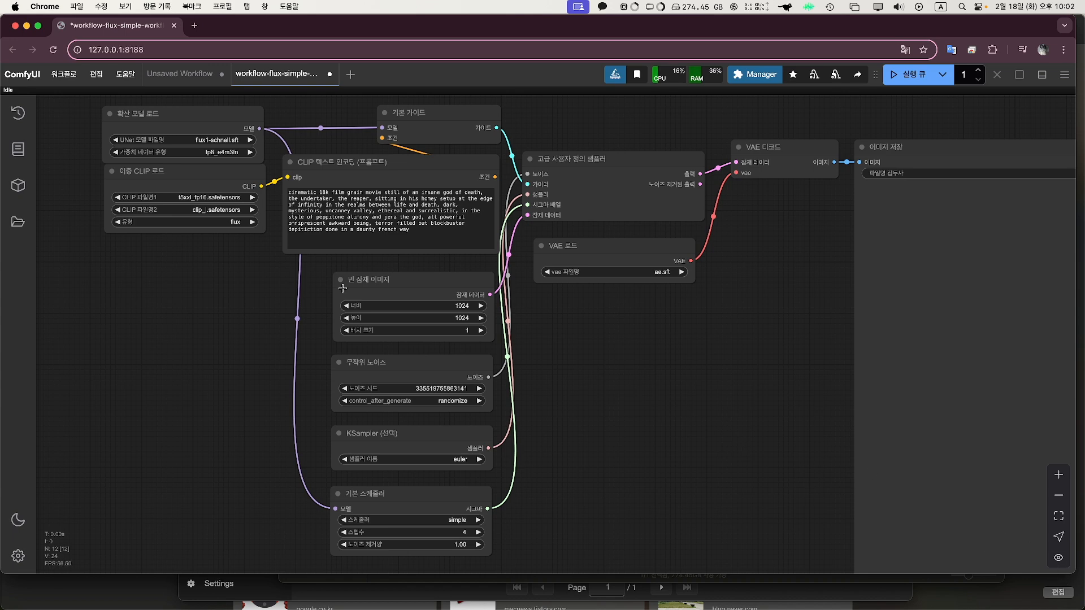
scroll(188, 317, up, 3)
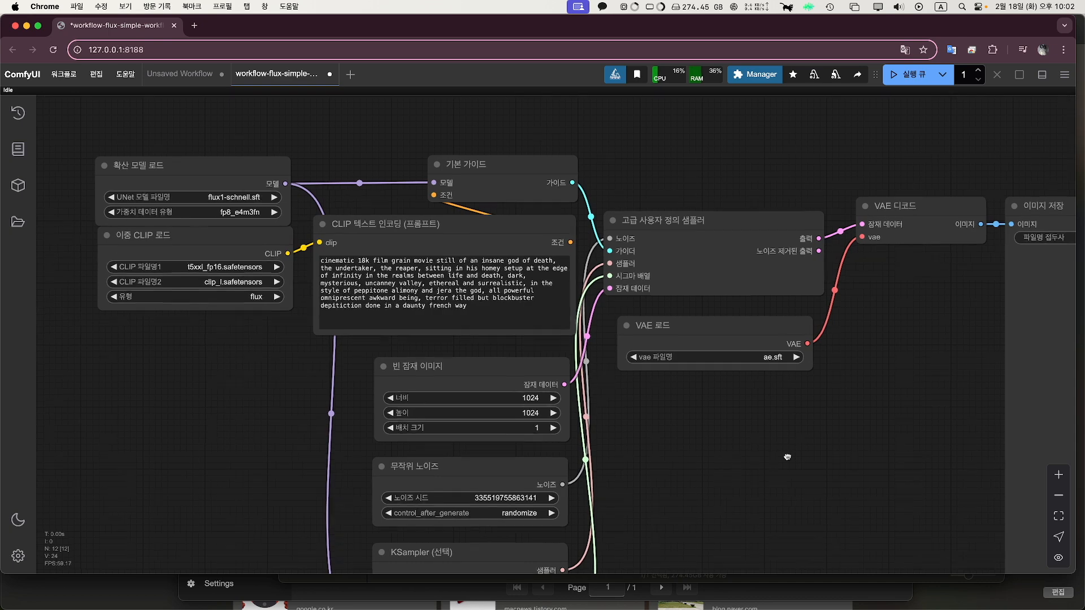
drag(793, 461, 650, 406)
scroll(650, 406, up, 1)
drag(494, 328, 637, 410)
scroll(695, 414, down, 3)
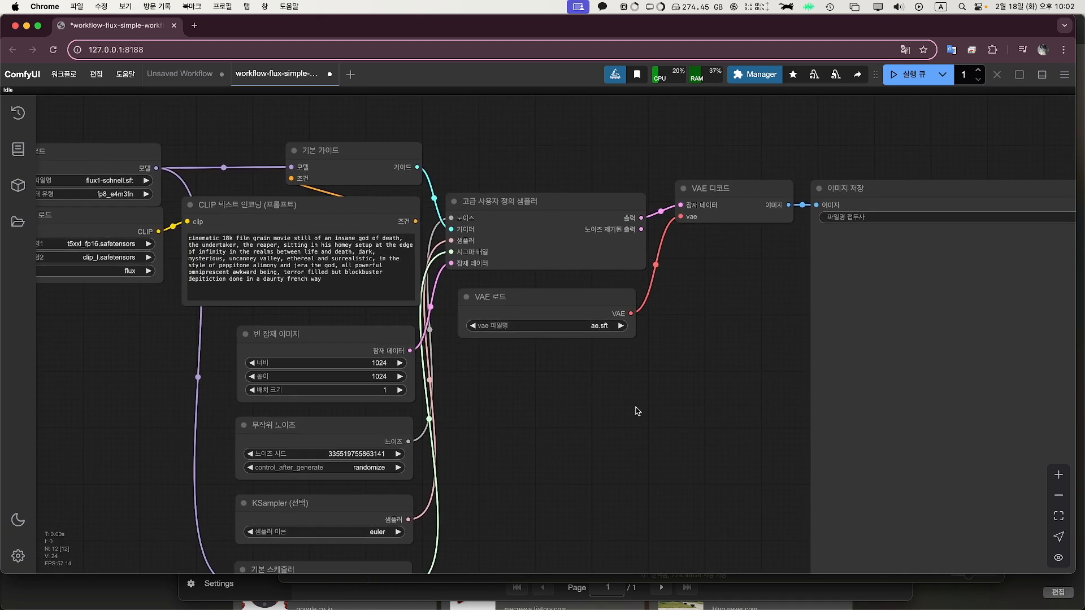
drag(829, 213, 856, 170)
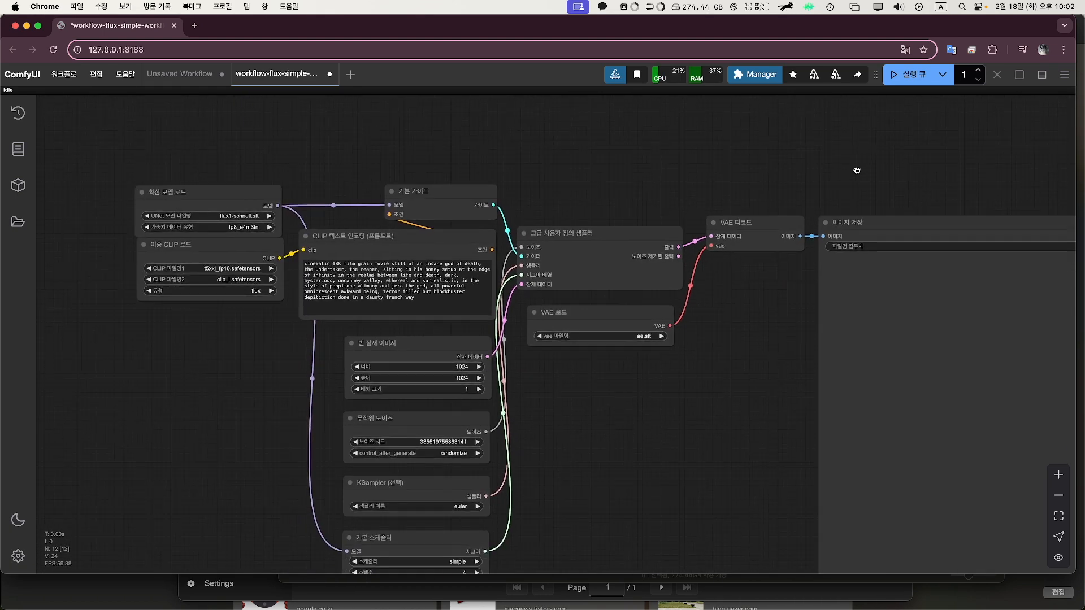
scroll(685, 347, down, 3)
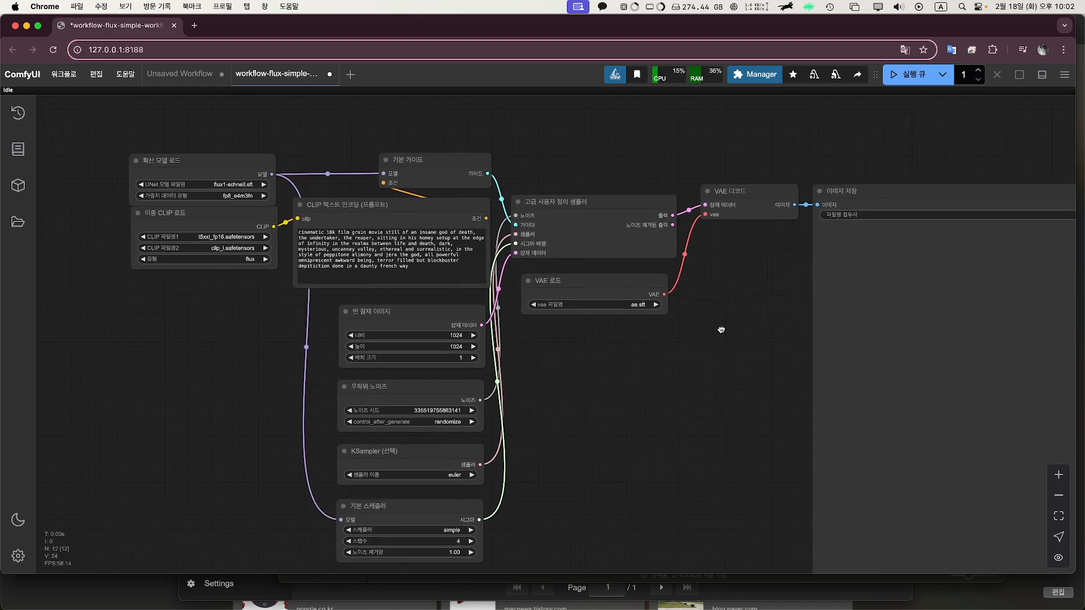
click(908, 74)
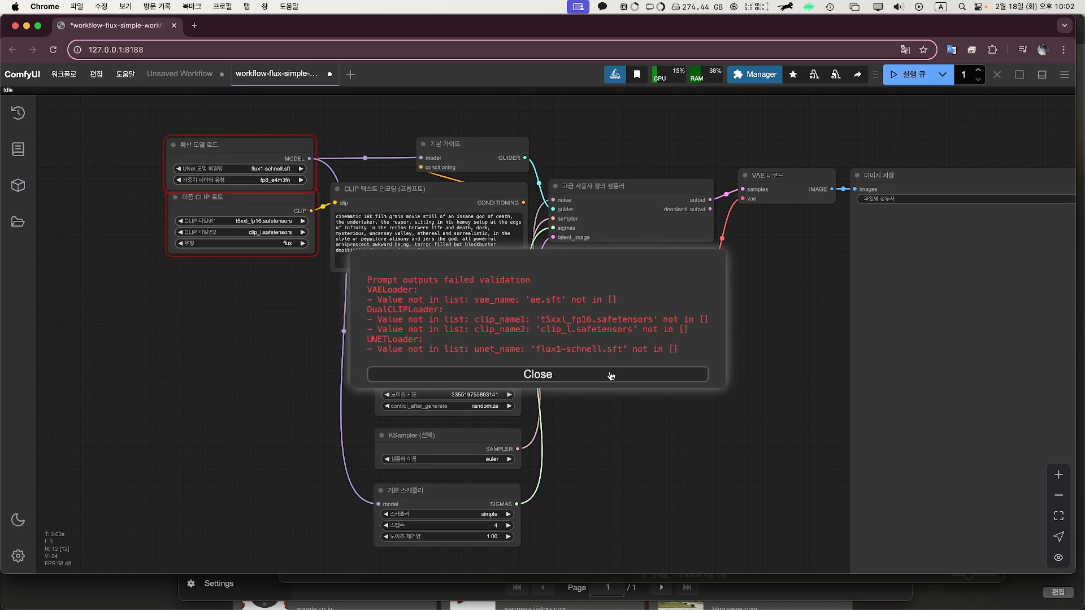
Open a separate Chrome window beside the ComfyUI validation message and search Google for "ae.sft".
click(194, 26)
drag(282, 25, 265, 352)
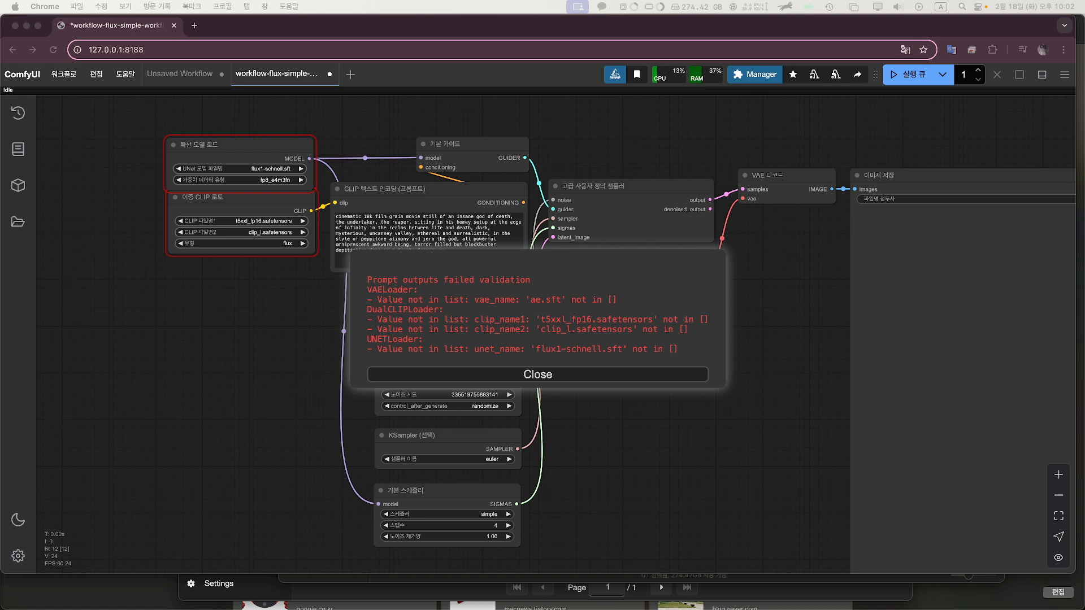
drag(413, 609, 412, 387)
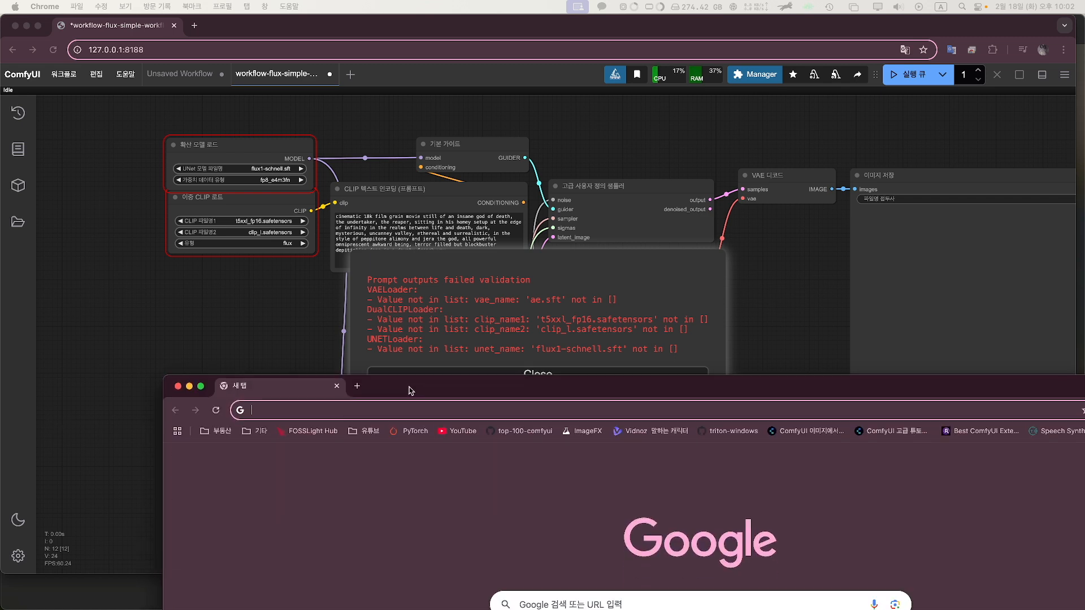
click(399, 405)
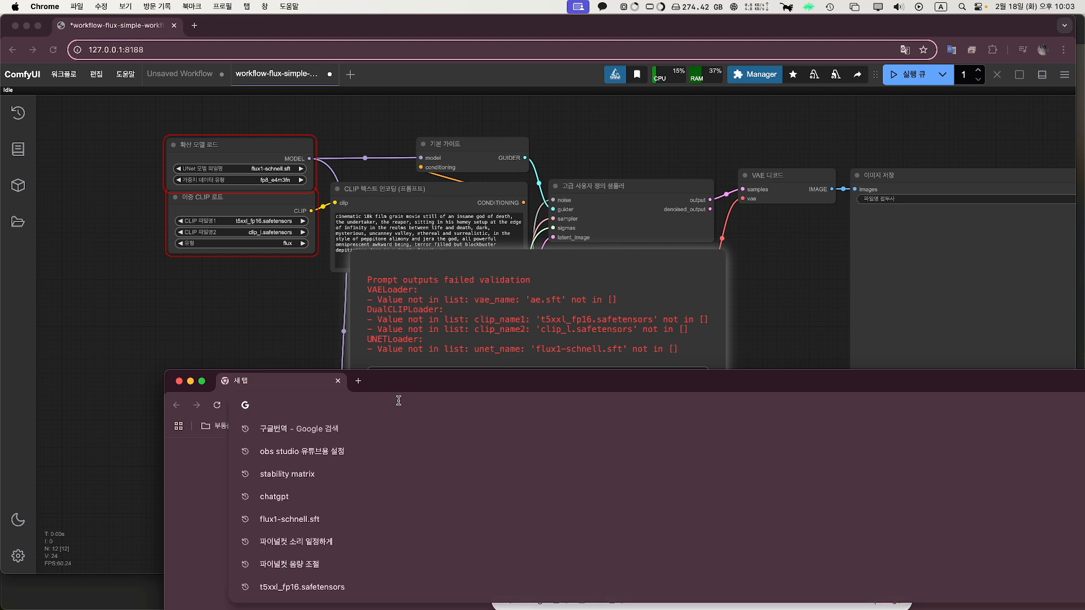
text(ae.)
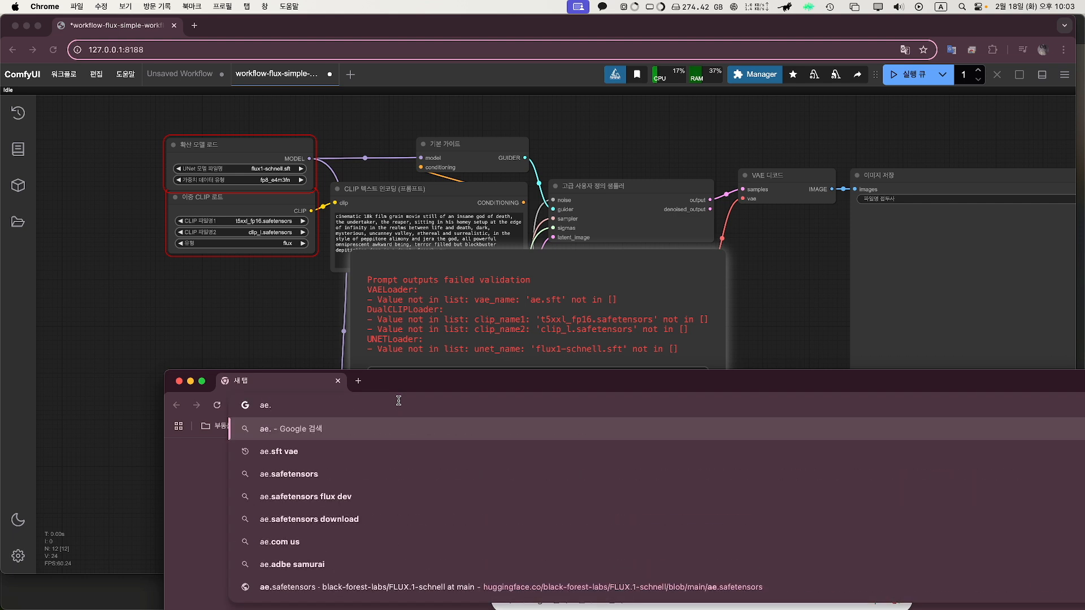
text(sft)
key(Return)
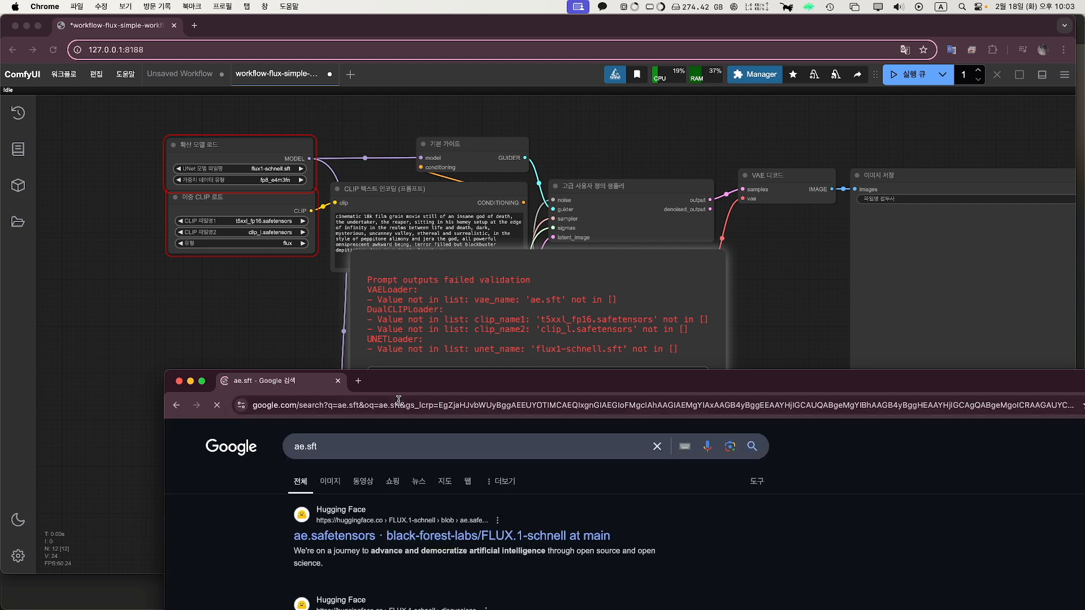
drag(412, 386, 404, 145)
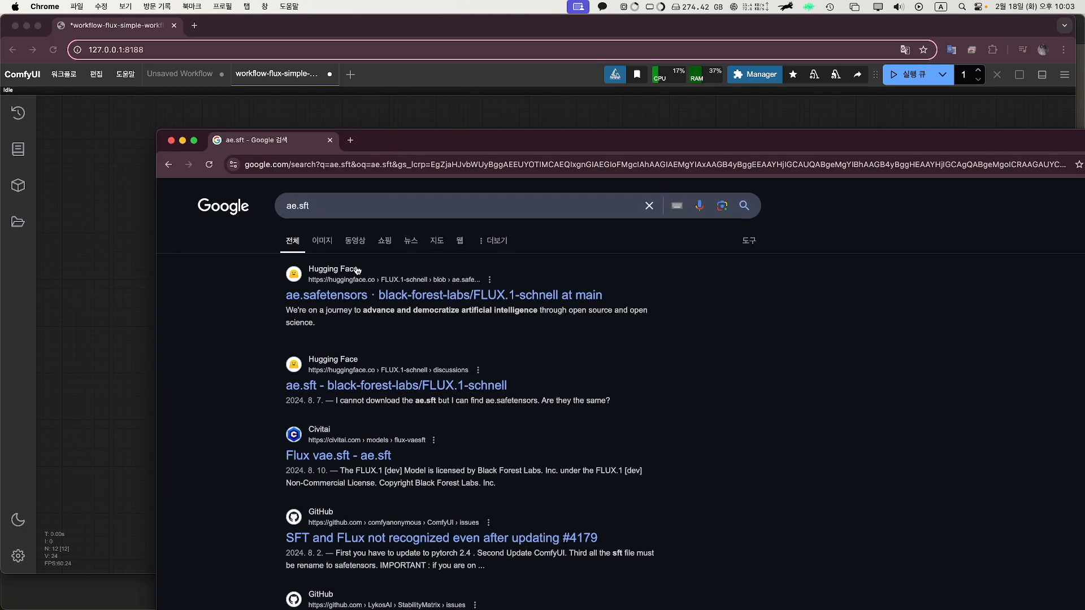
Open the FLUX.1-schnell file list on Hugging Face from the search results and download ae.safetensors.
click(338, 296)
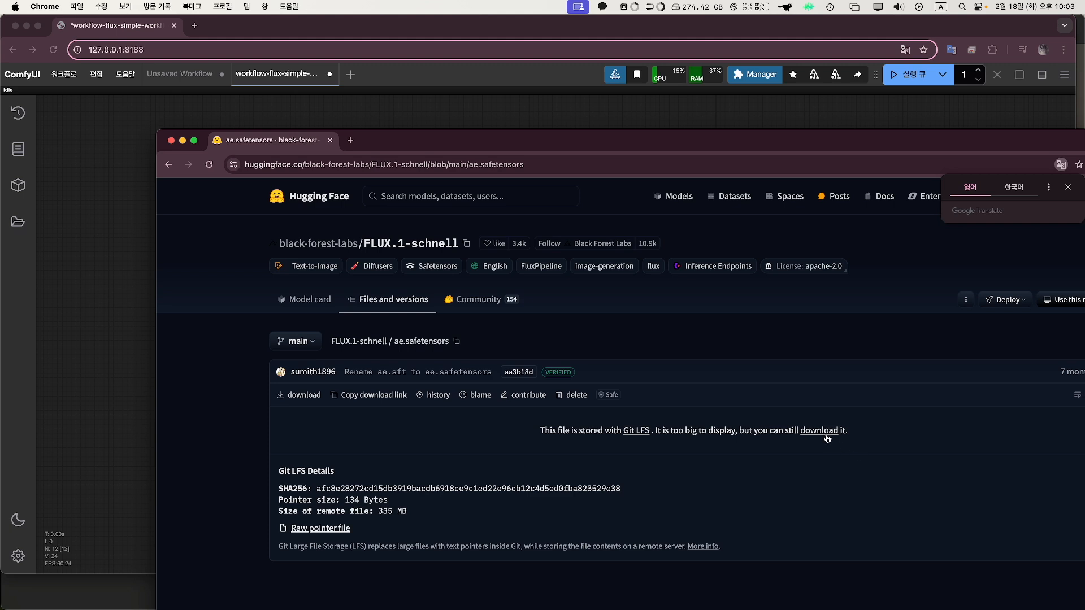
click(362, 342)
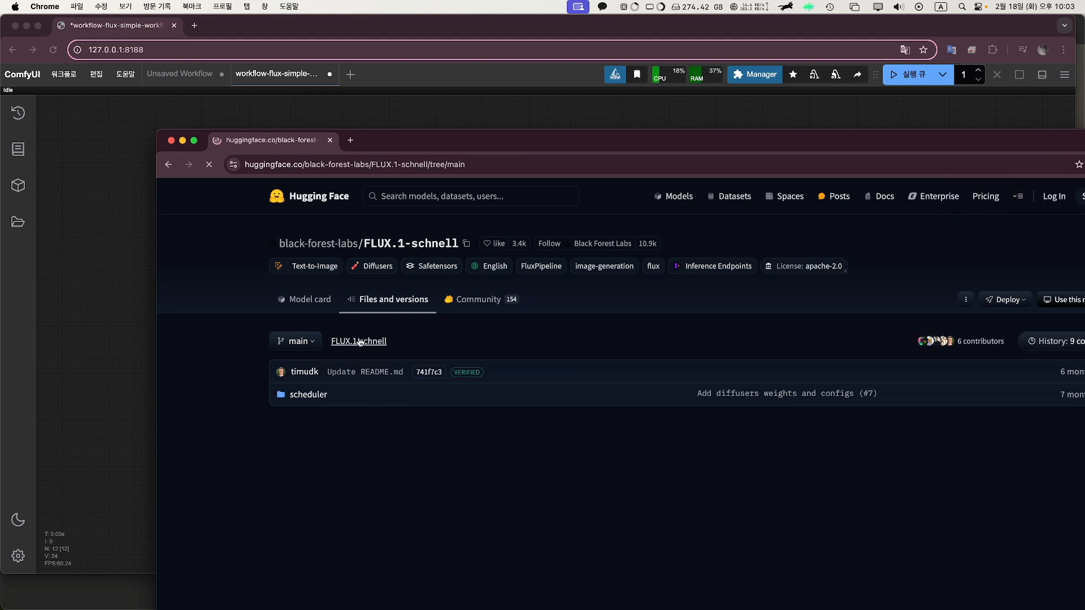
scroll(491, 442, down, 1)
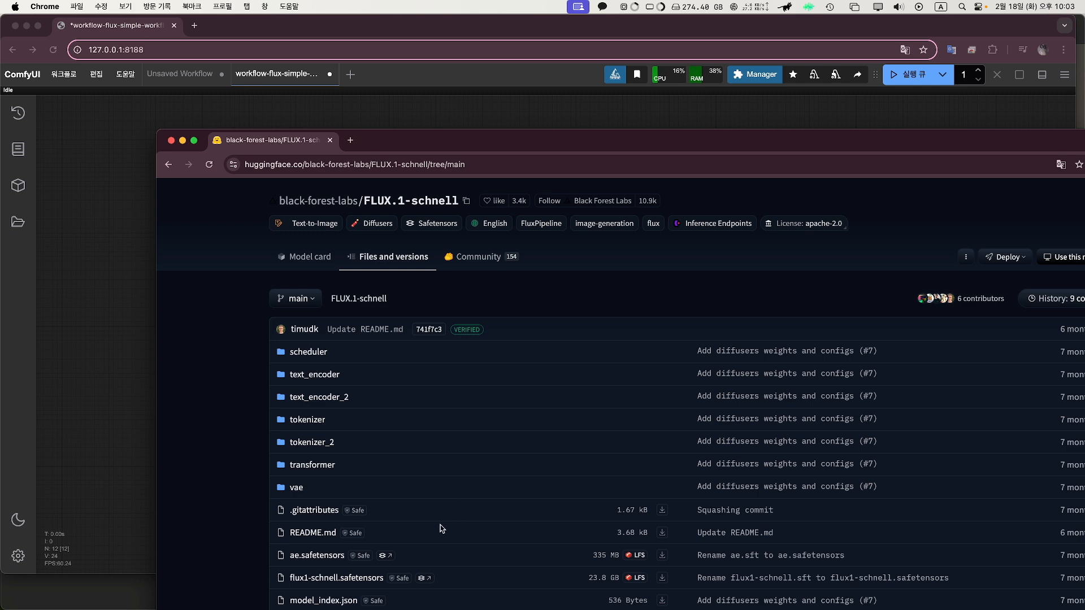
drag(485, 154, 715, 106)
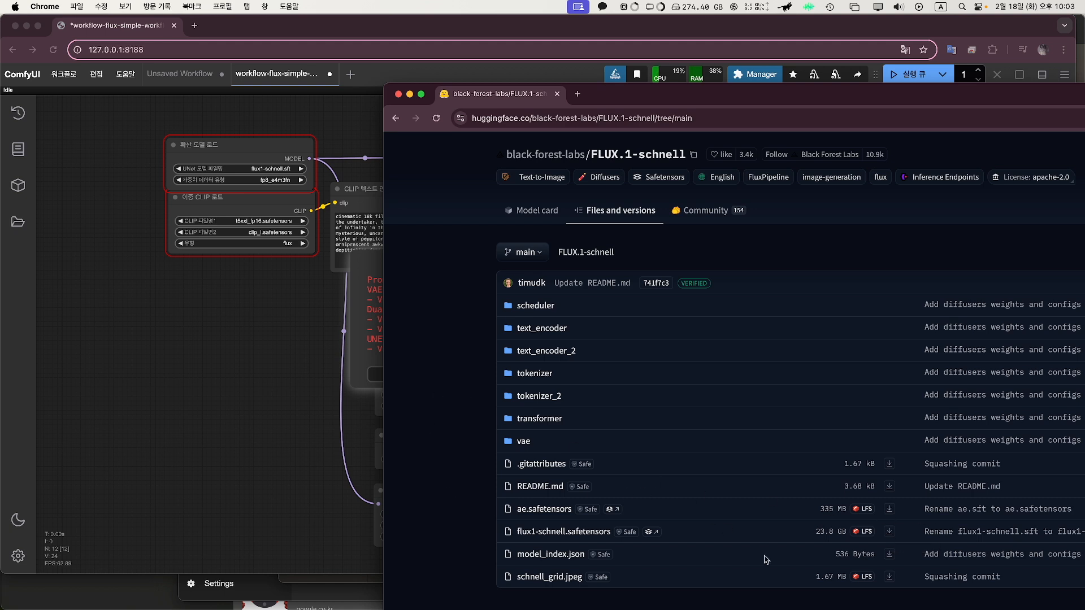
click(889, 511)
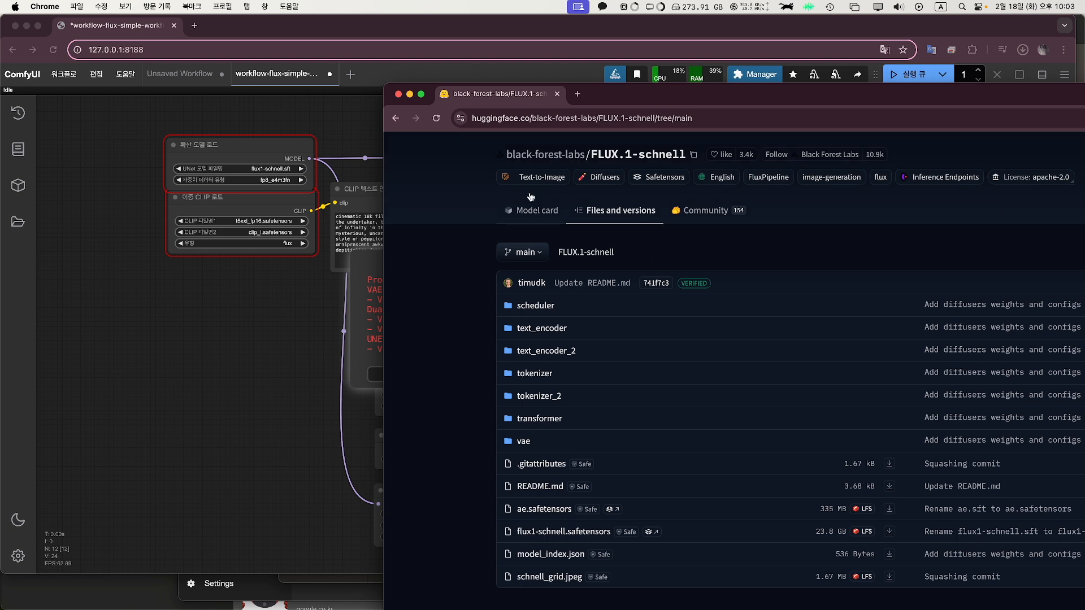
Search Google for t5xxl_fp16.safetensors and open the file list of the flux_text_encoders repository on Hugging Face.
drag(641, 99, 582, 399)
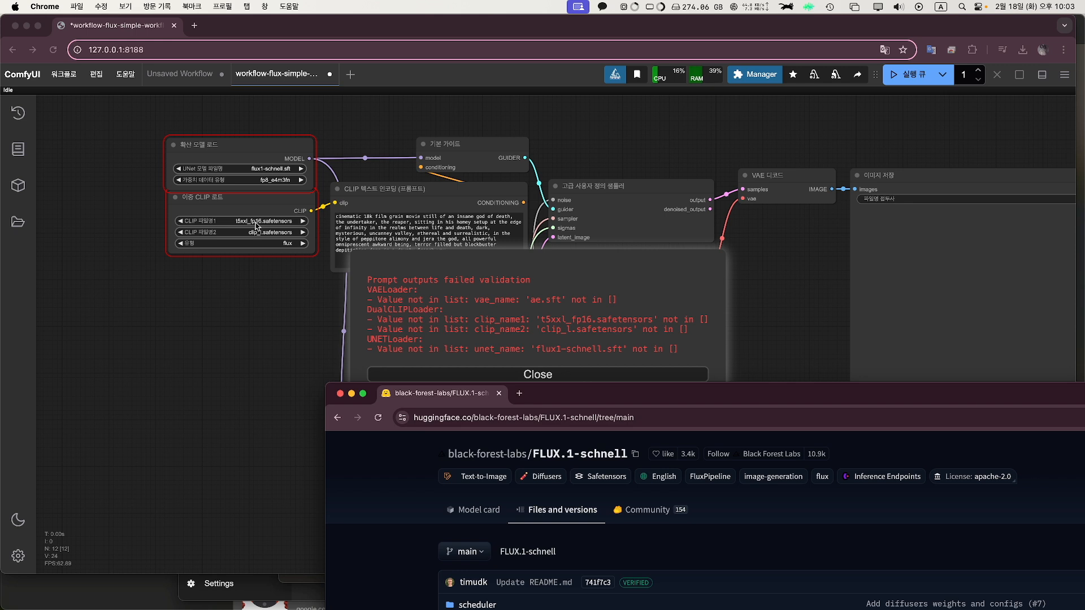
click(536, 418)
text(t5)
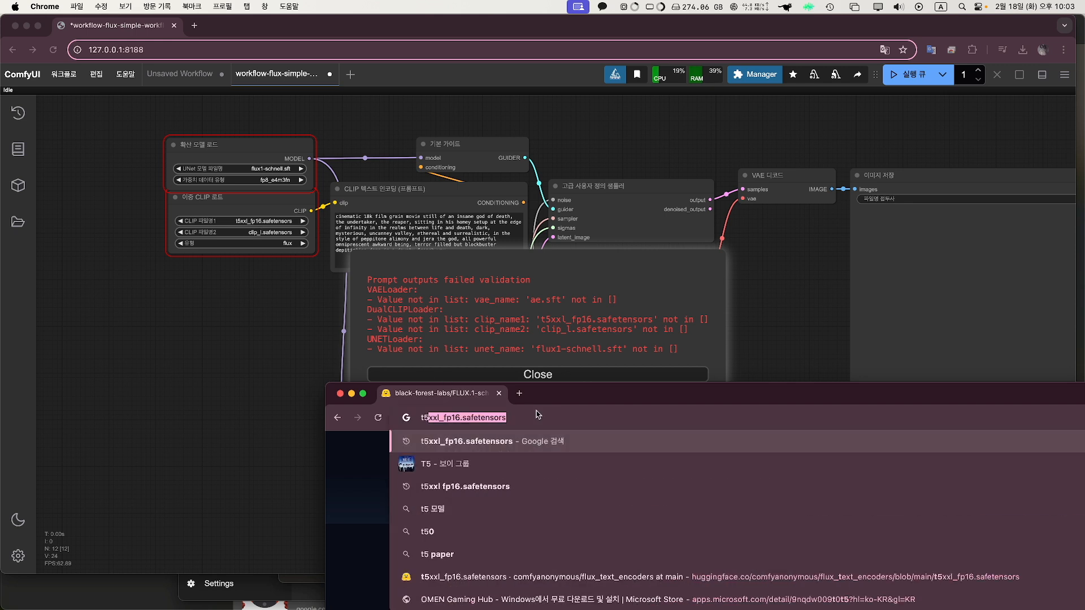
key(Return)
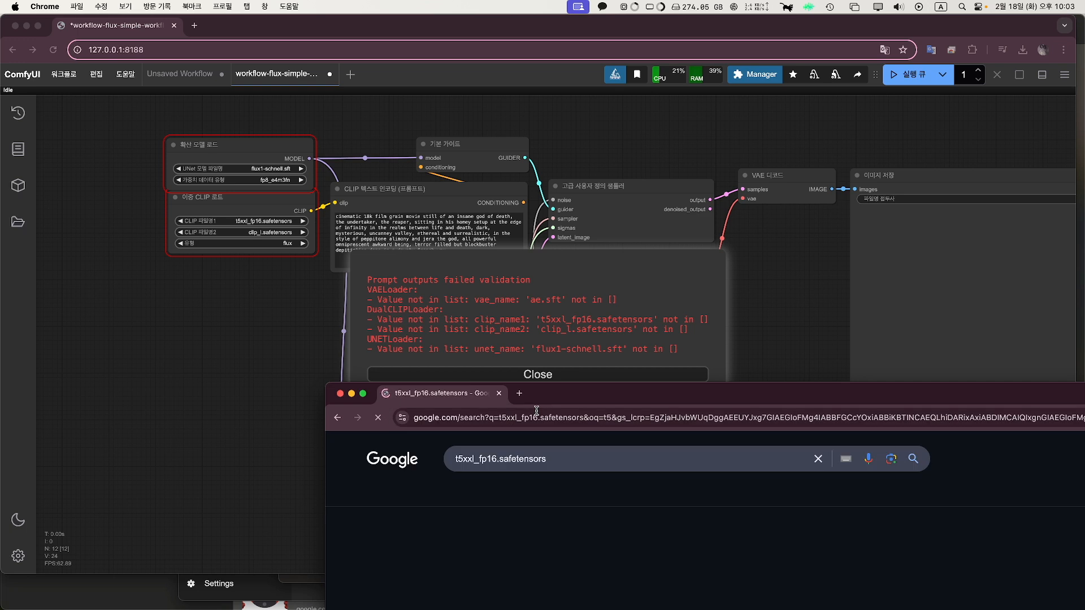
drag(540, 402, 532, 176)
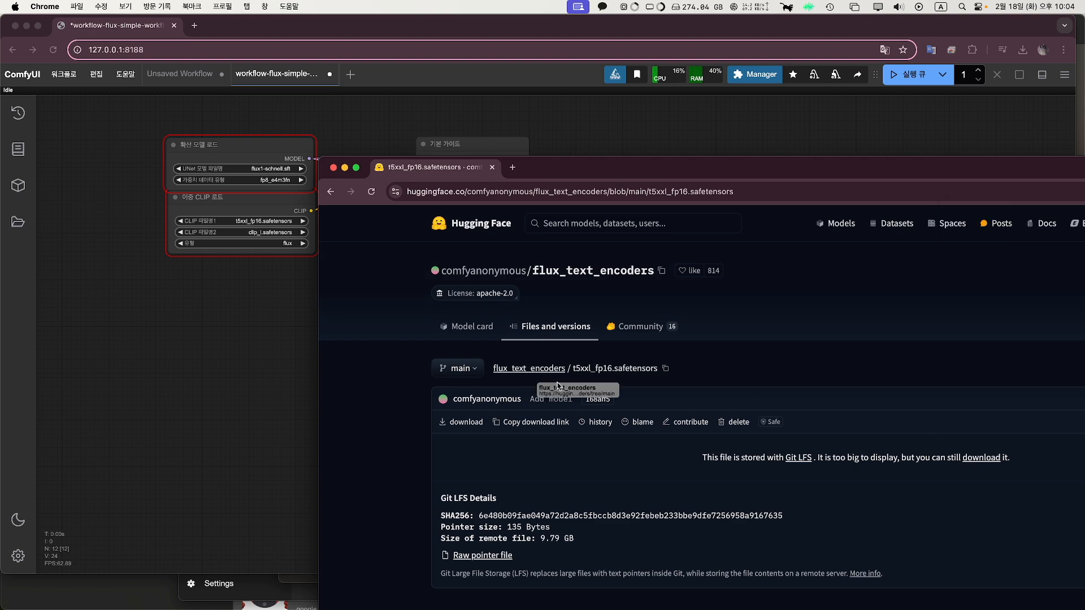
click(528, 368)
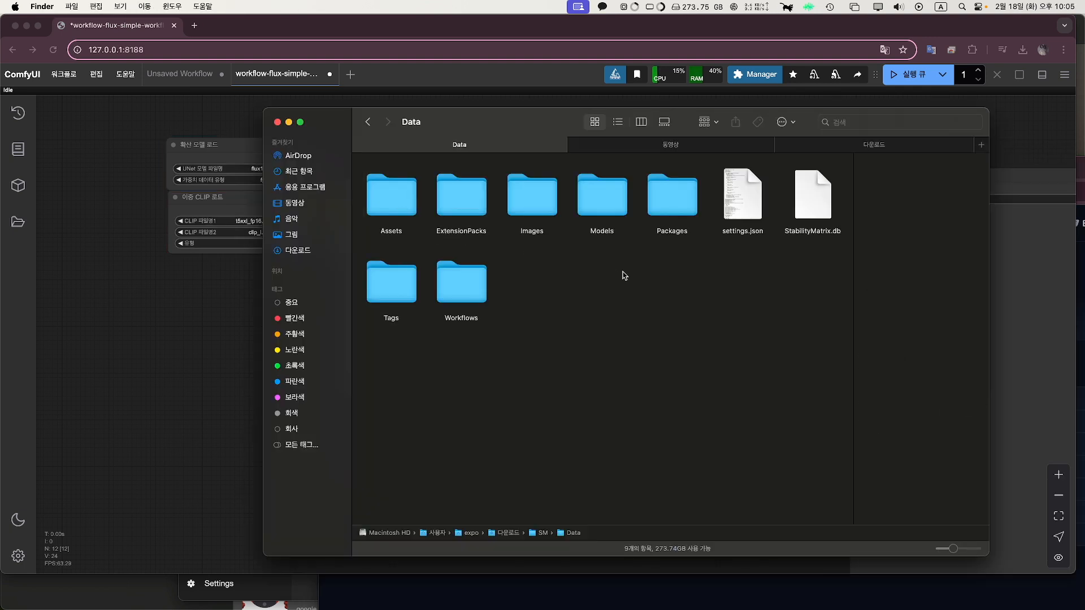
In Finder, move the v1-5-pruned-emaonly safetensors file from Downloads into SM/Data/Packages/ComfyUI/models/checkpoints.
double_click(668, 207)
double_click(401, 204)
scroll(734, 381, down, 1)
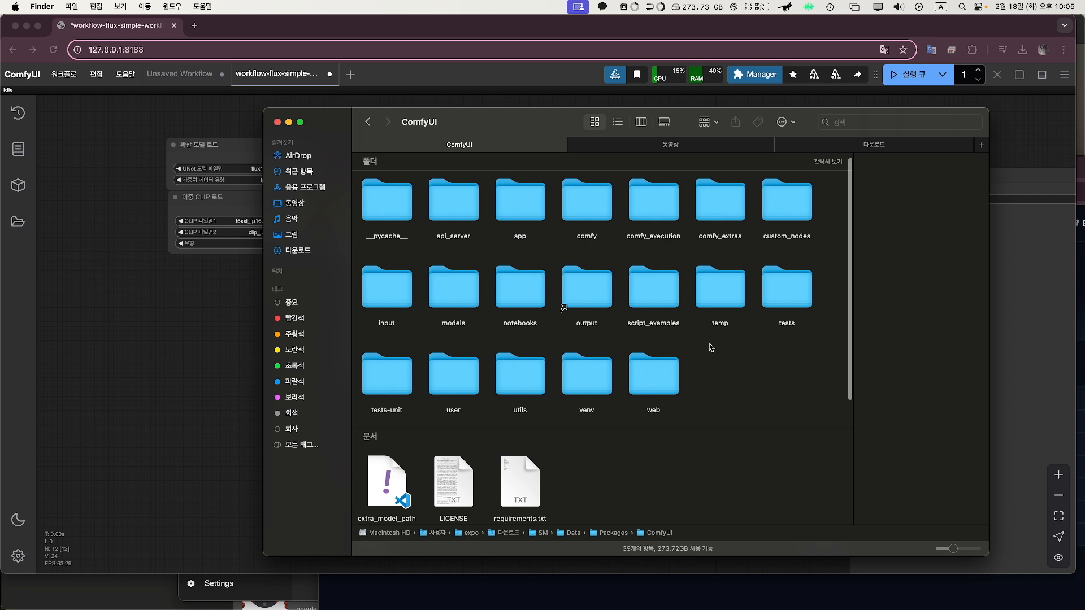
double_click(453, 288)
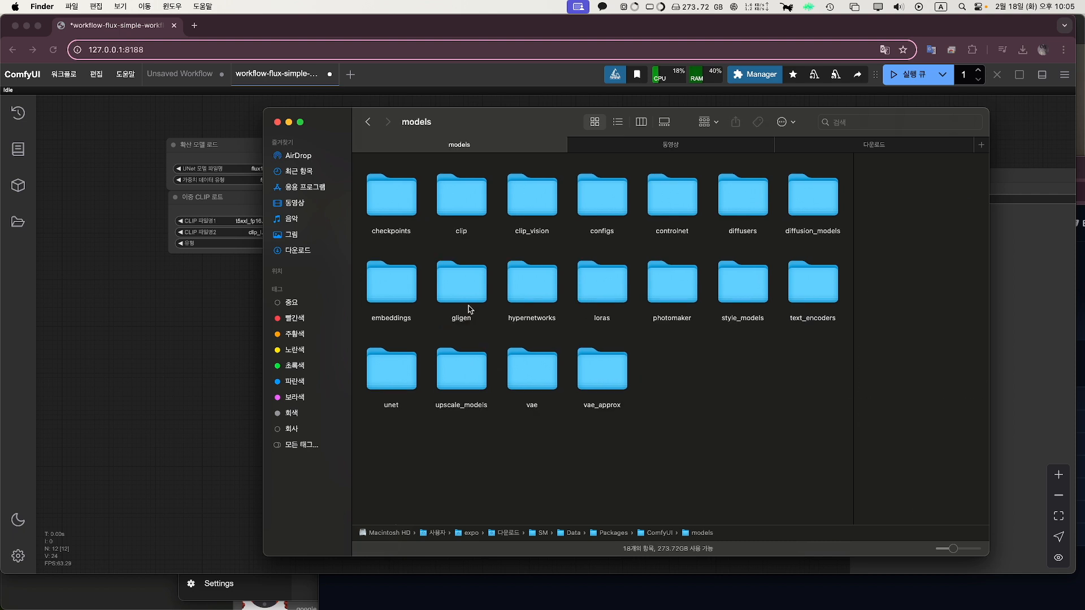
double_click(384, 205)
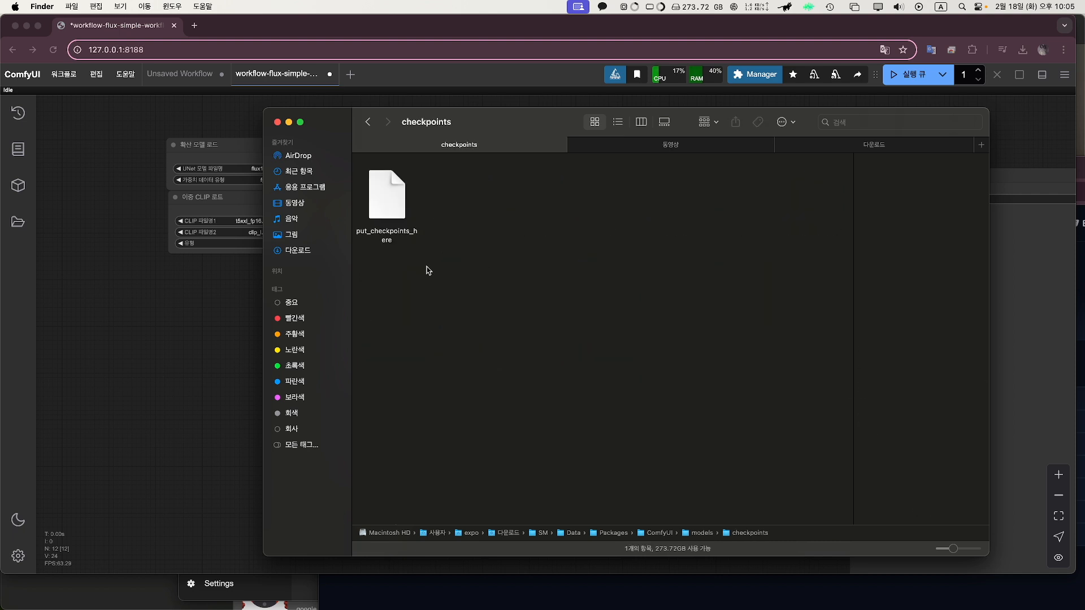
click(820, 152)
drag(797, 236, 501, 146)
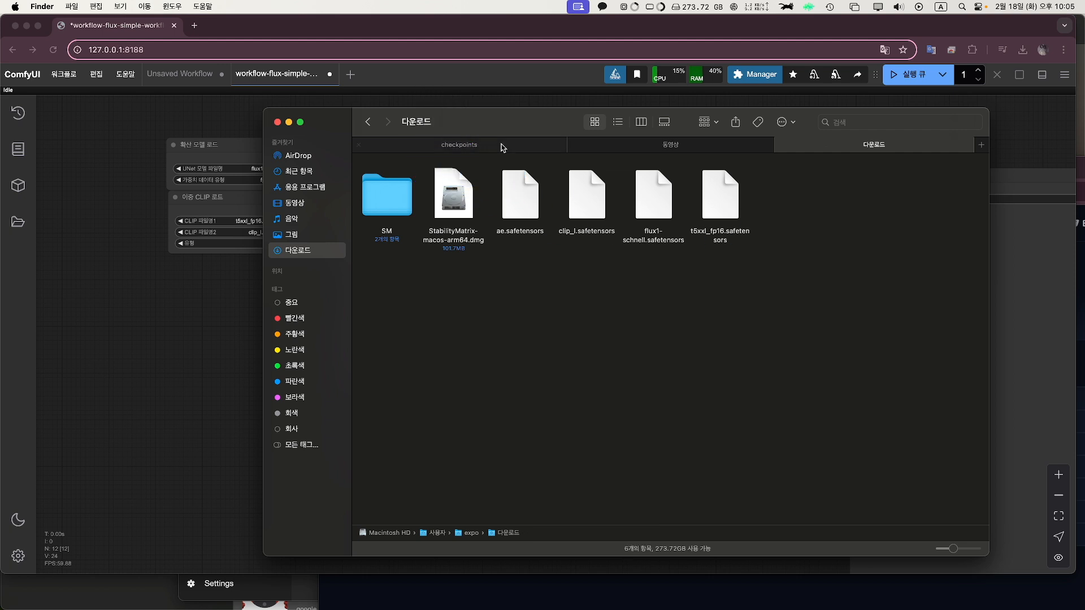
click(475, 145)
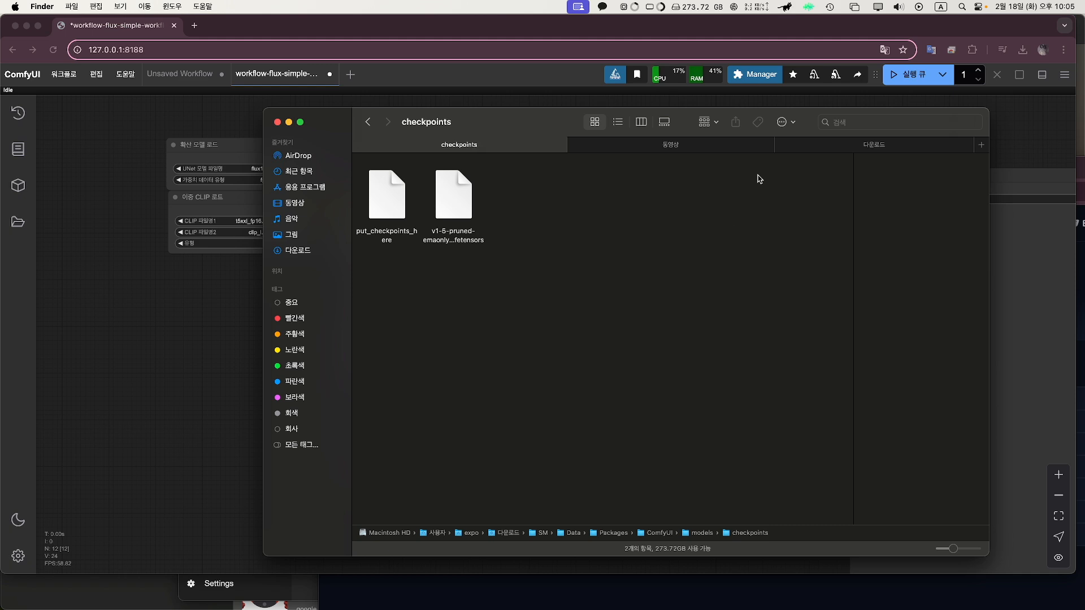
Move clip_l.safetensors and t5xxl_fp16.safetensors together from Downloads into ComfyUI's models/clip folder.
click(373, 123)
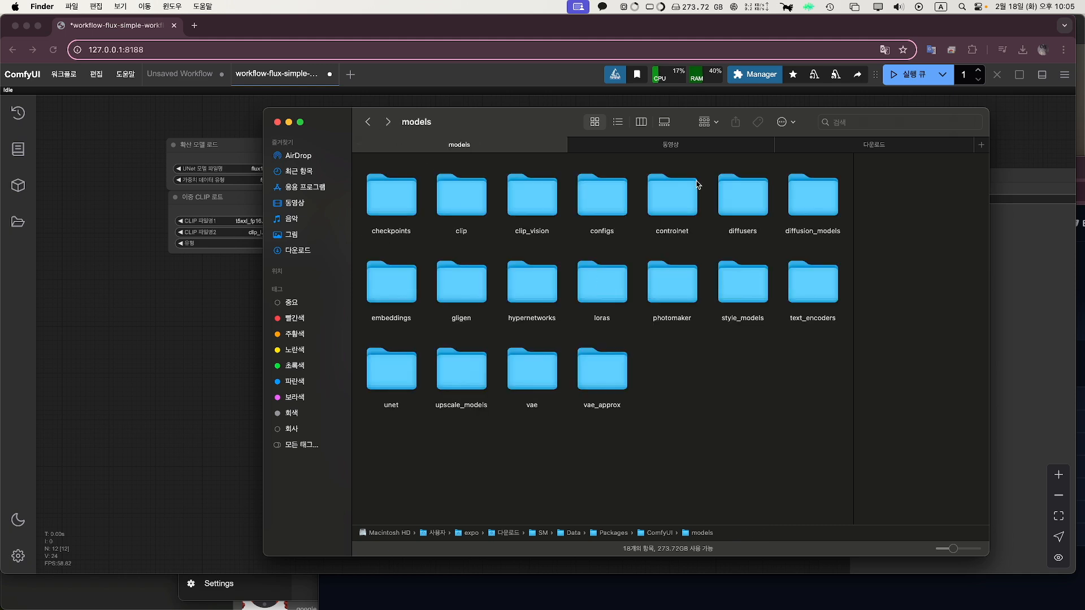
double_click(477, 208)
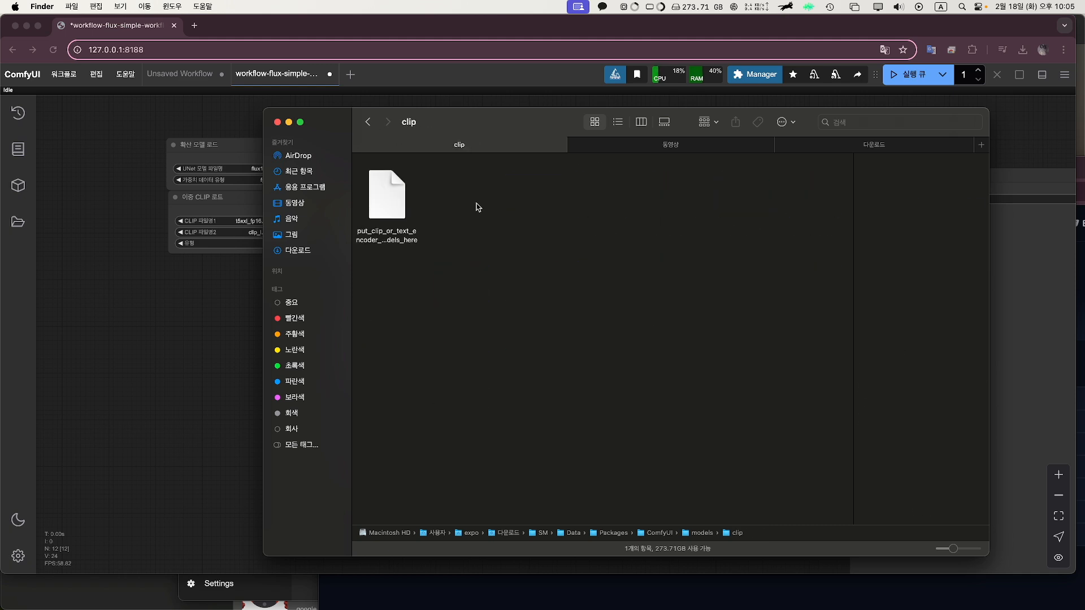
click(791, 146)
click(595, 210)
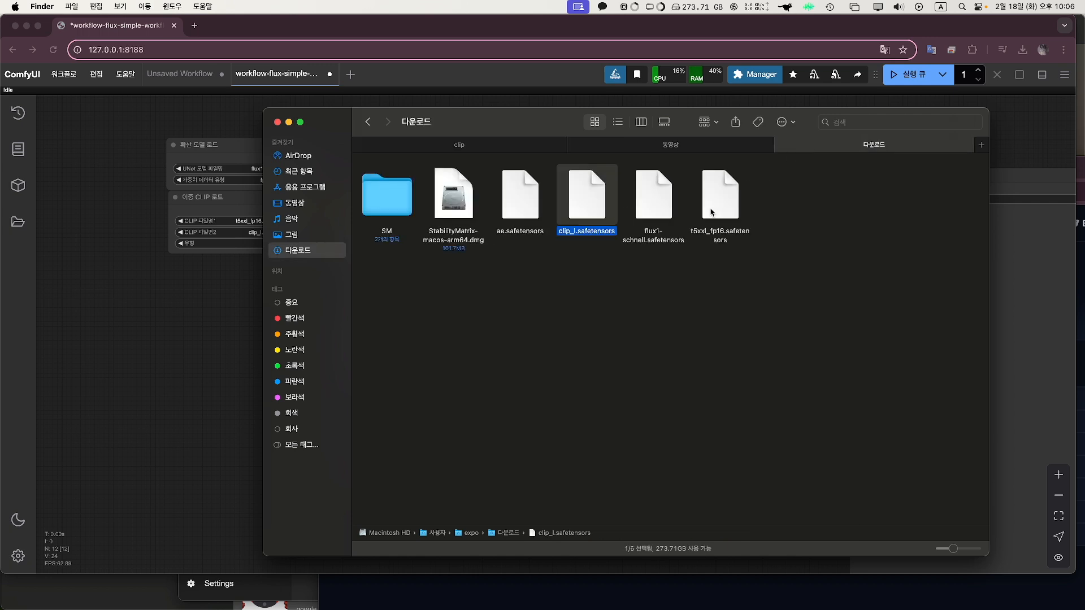
right_click(717, 209)
click(582, 212)
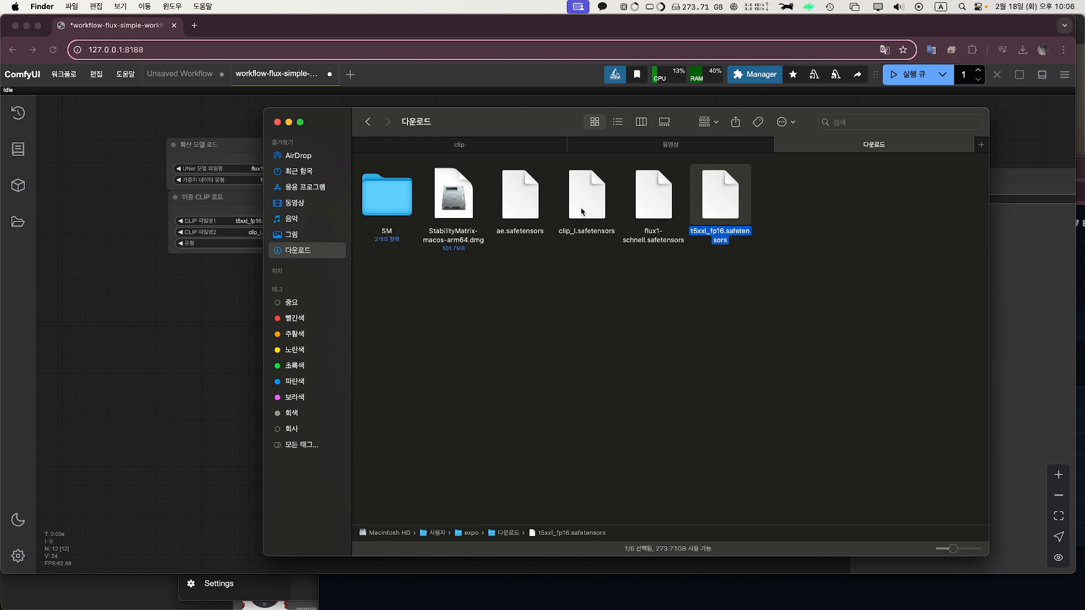
super+click(578, 210)
drag(421, 151, 421, 144)
drag(478, 115, 612, 229)
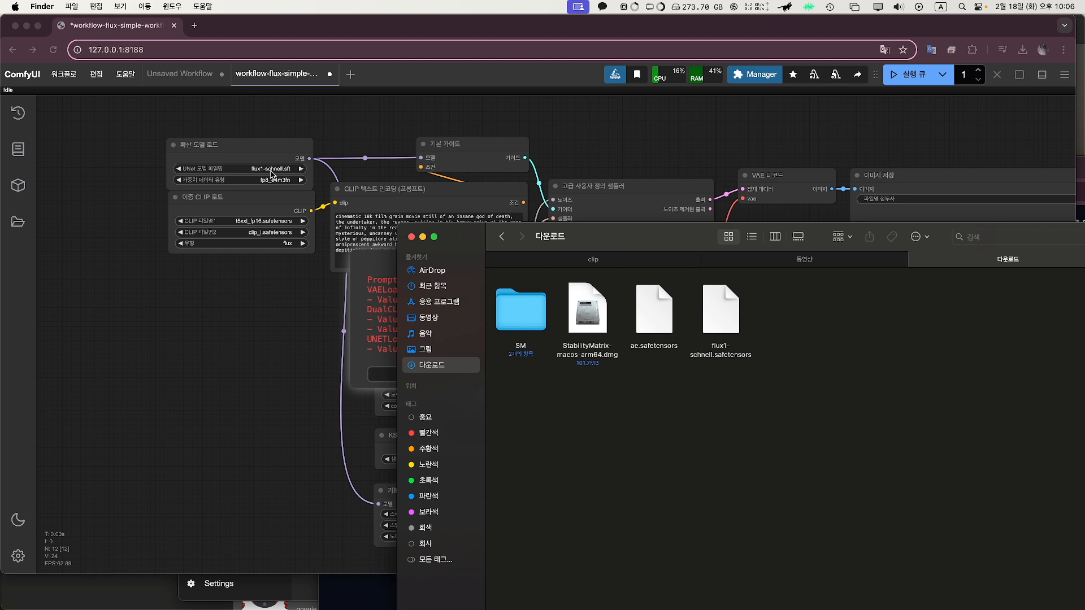
click(635, 263)
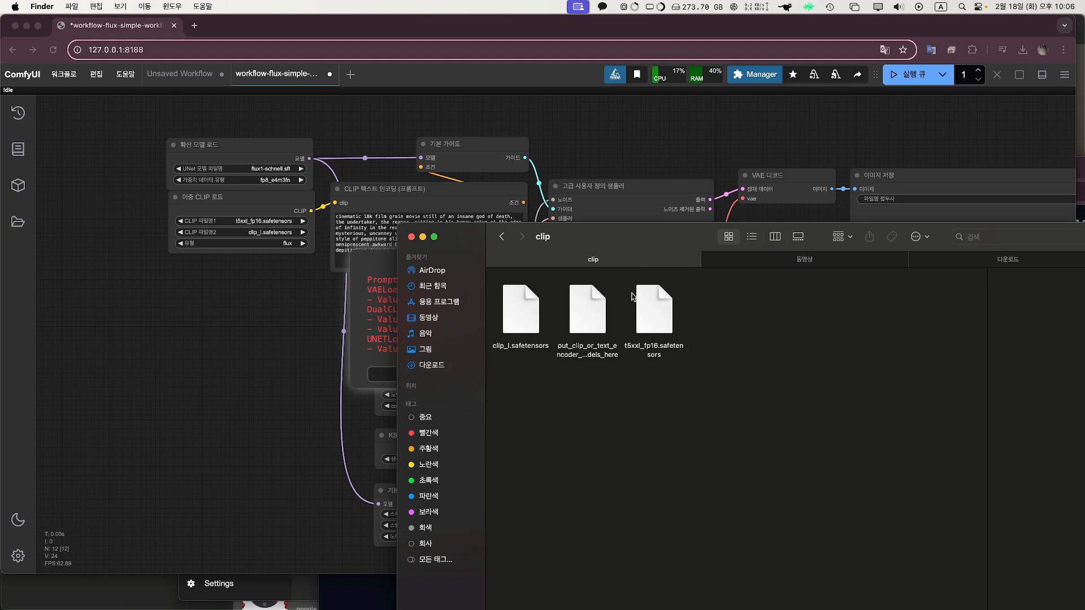
Move flux1-schnell.safetensors from Downloads into ComfyUI's models/unet folder.
click(501, 236)
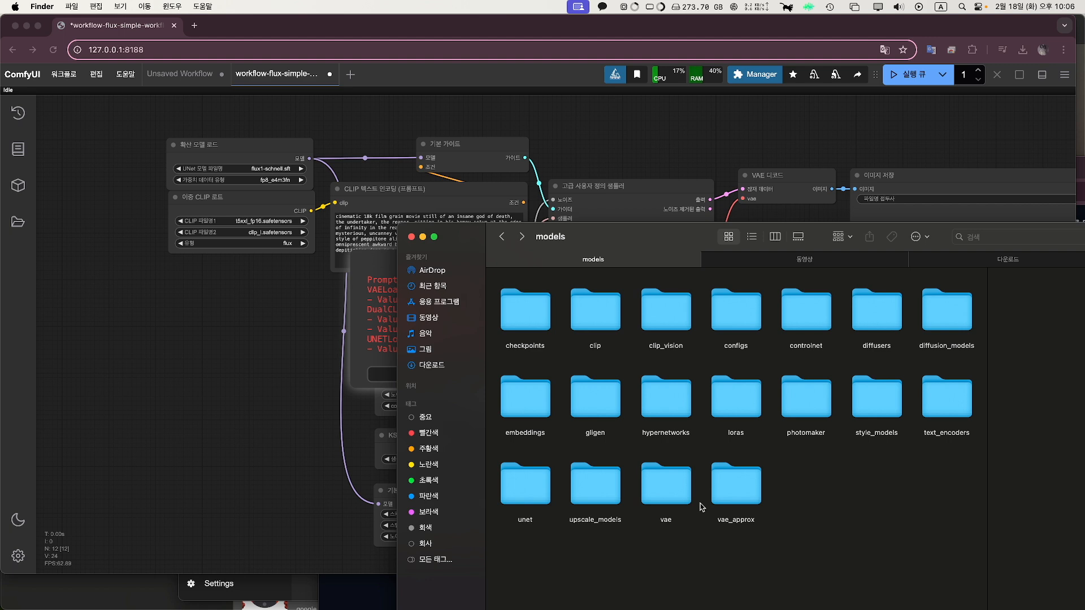
double_click(547, 503)
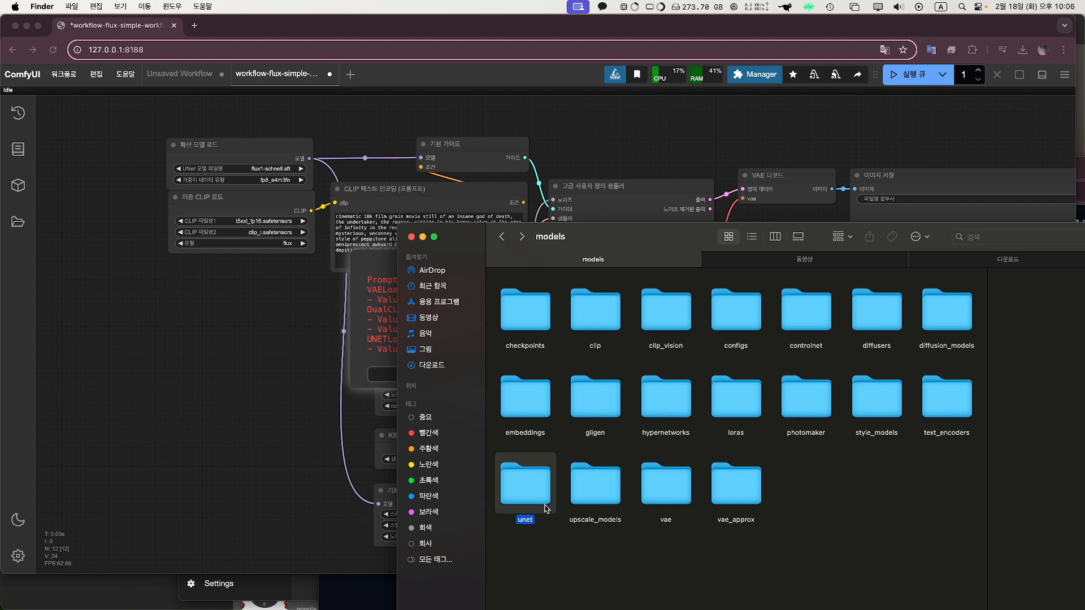
click(962, 263)
drag(721, 313, 574, 206)
drag(620, 237, 574, 306)
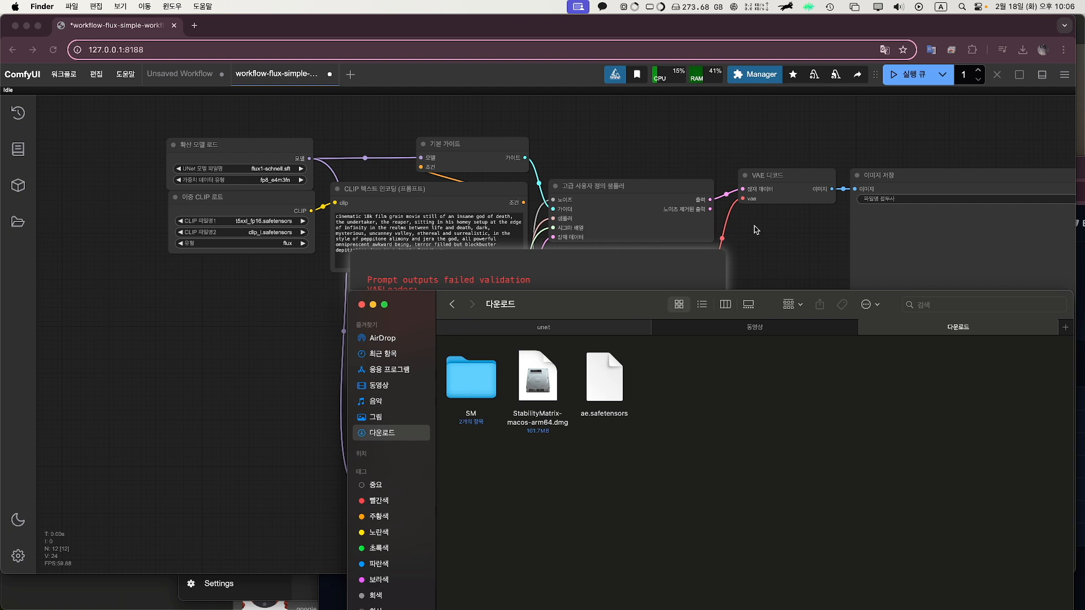
Move ae.safetensors from Downloads into ComfyUI's models/vae folder.
drag(638, 307, 647, 191)
click(631, 277)
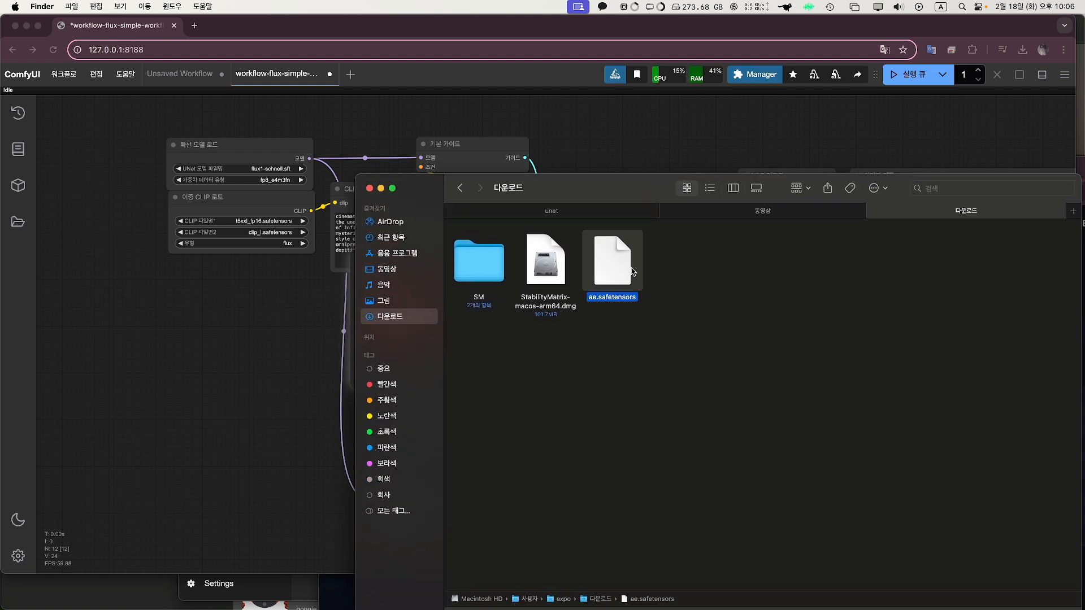
click(580, 215)
click(460, 187)
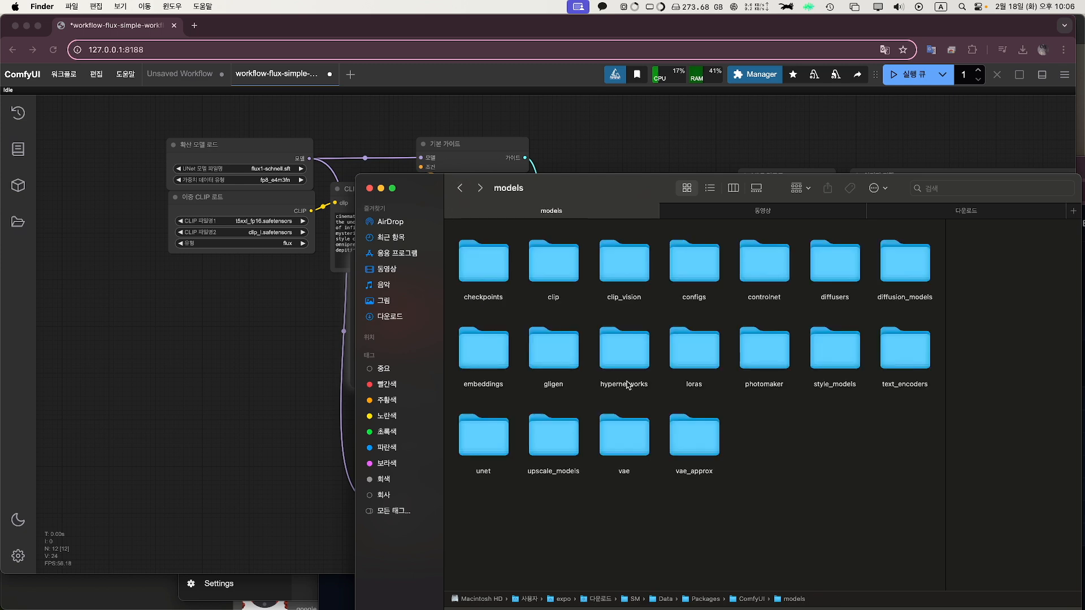
double_click(634, 436)
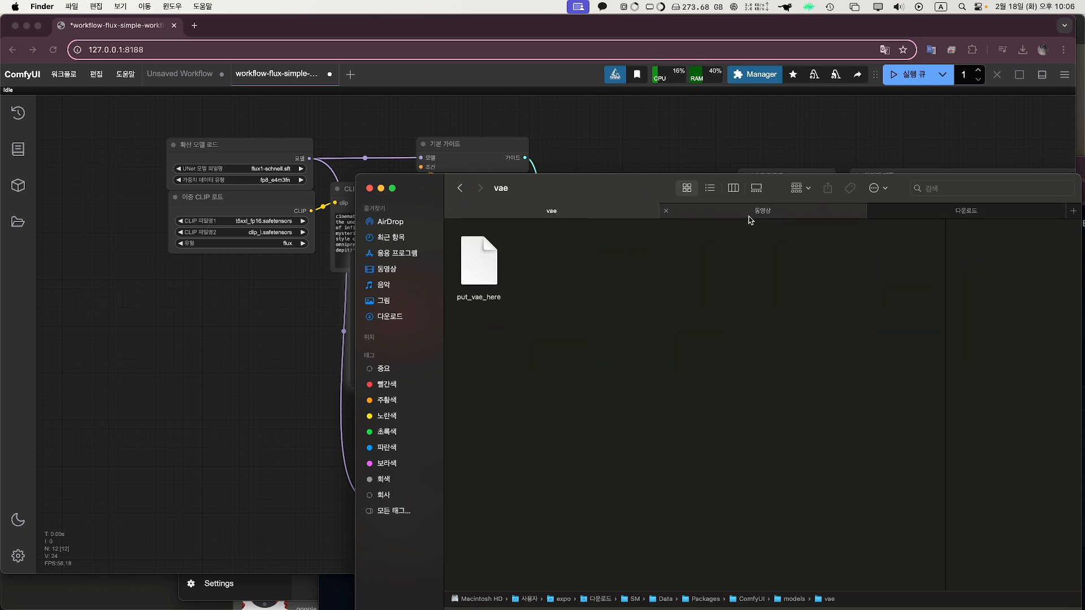
click(958, 213)
drag(616, 272, 570, 213)
click(569, 216)
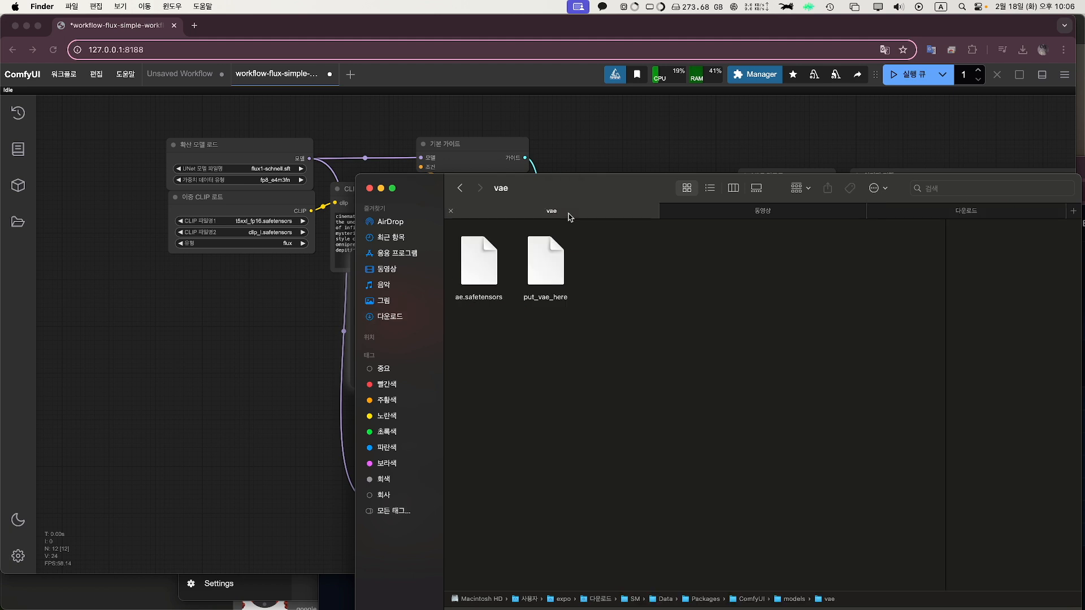
Back in ComfyUI, close the validation message, refresh the node definitions, and set the UNet model to flux1-schnell.safetensors, keeping t5xxl_fp16 and clip_l for CLIP.
click(283, 414)
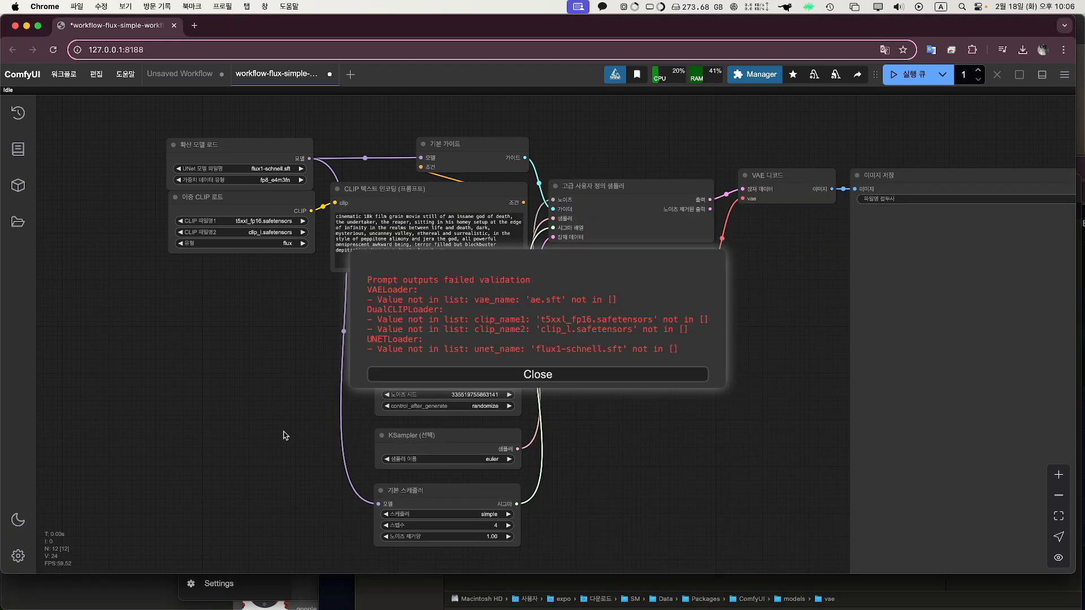
click(590, 374)
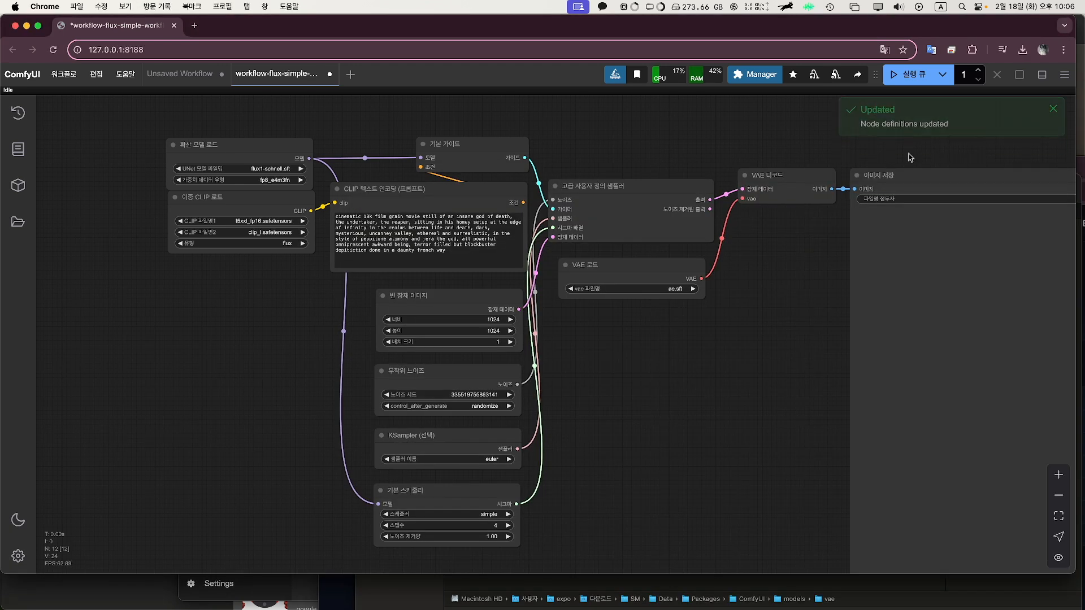
click(264, 165)
click(283, 172)
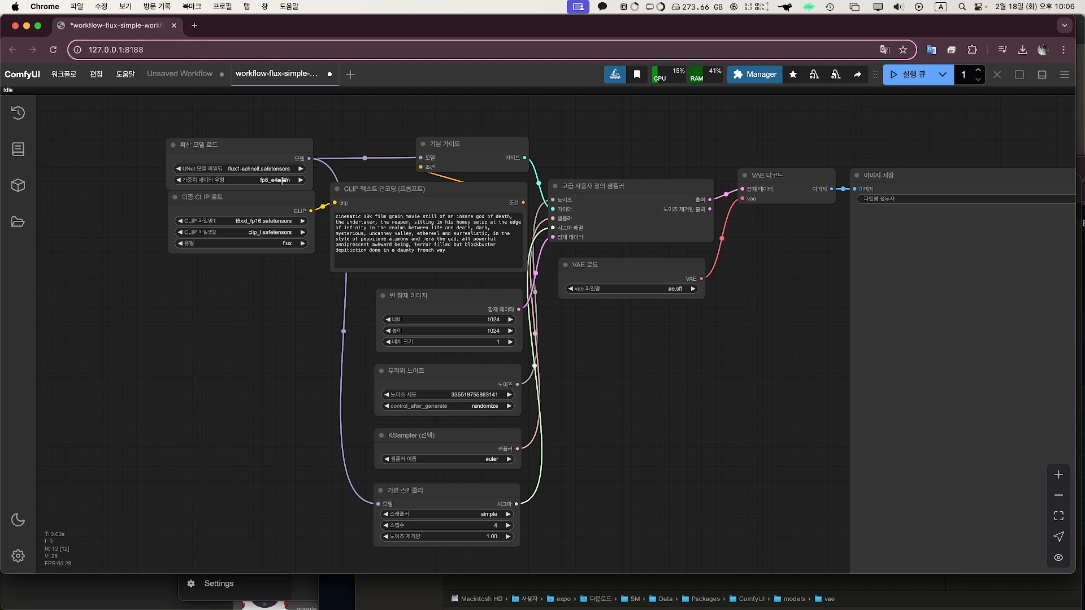
click(281, 180)
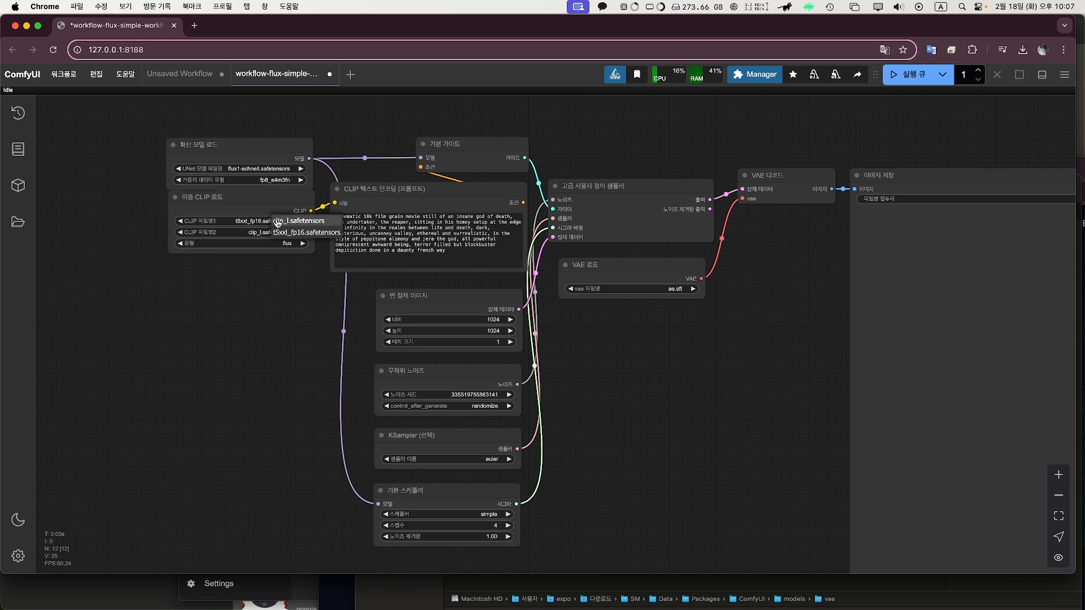
click(273, 242)
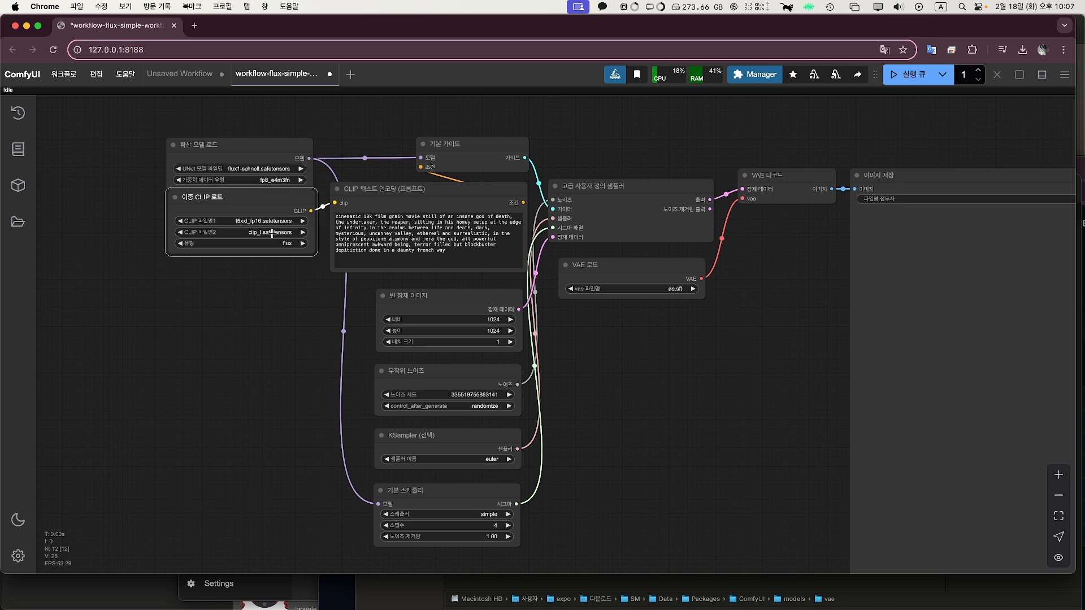
Set the VAE loader's file to ae.safetensors and queue the Flux workflow.
drag(649, 366, 590, 315)
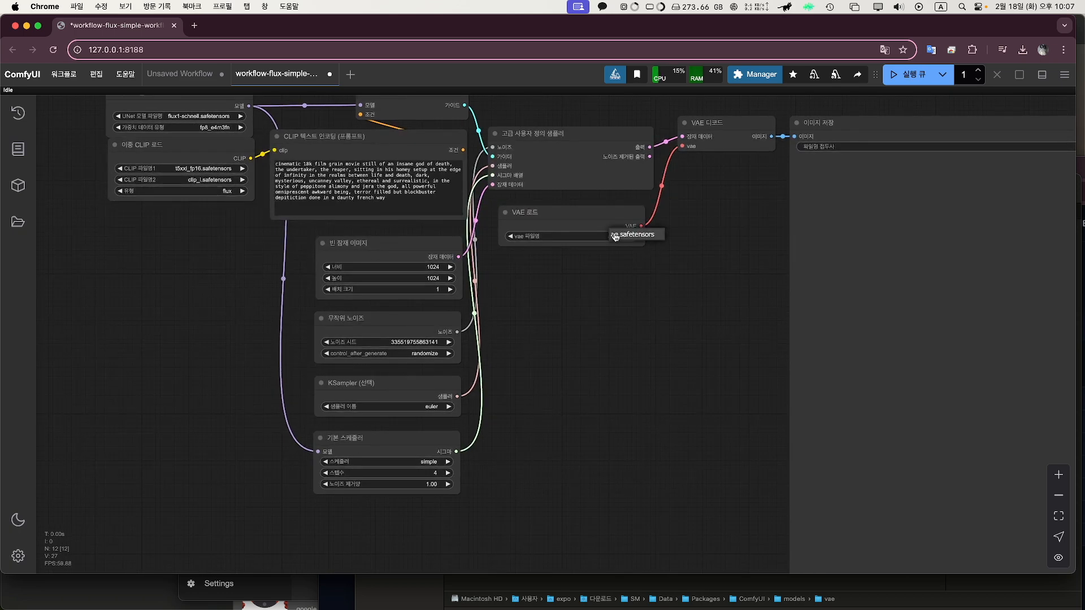
drag(651, 321, 675, 379)
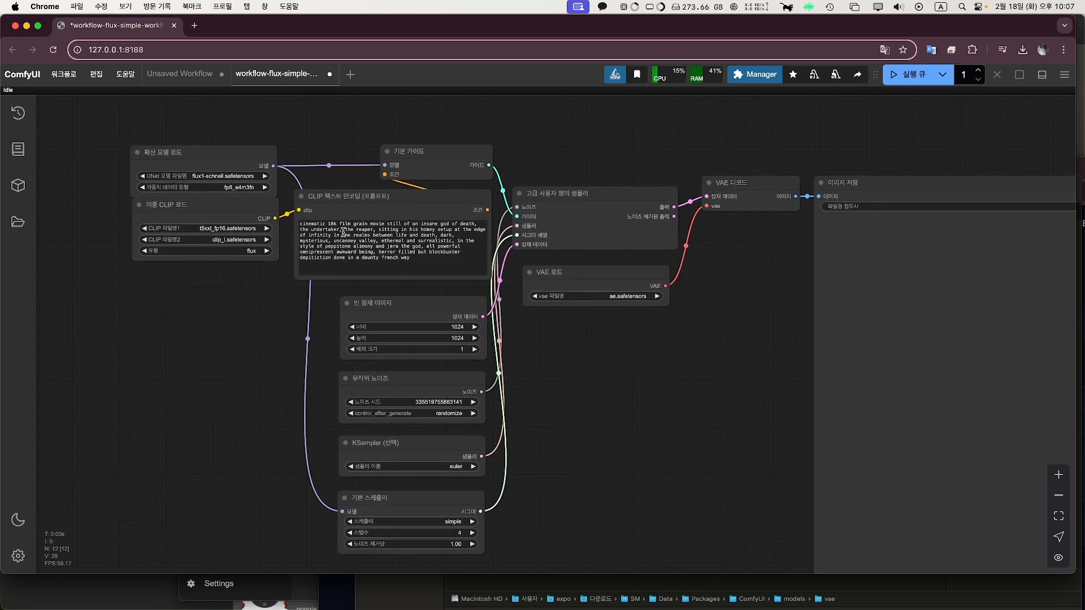
click(318, 226)
click(636, 367)
click(908, 74)
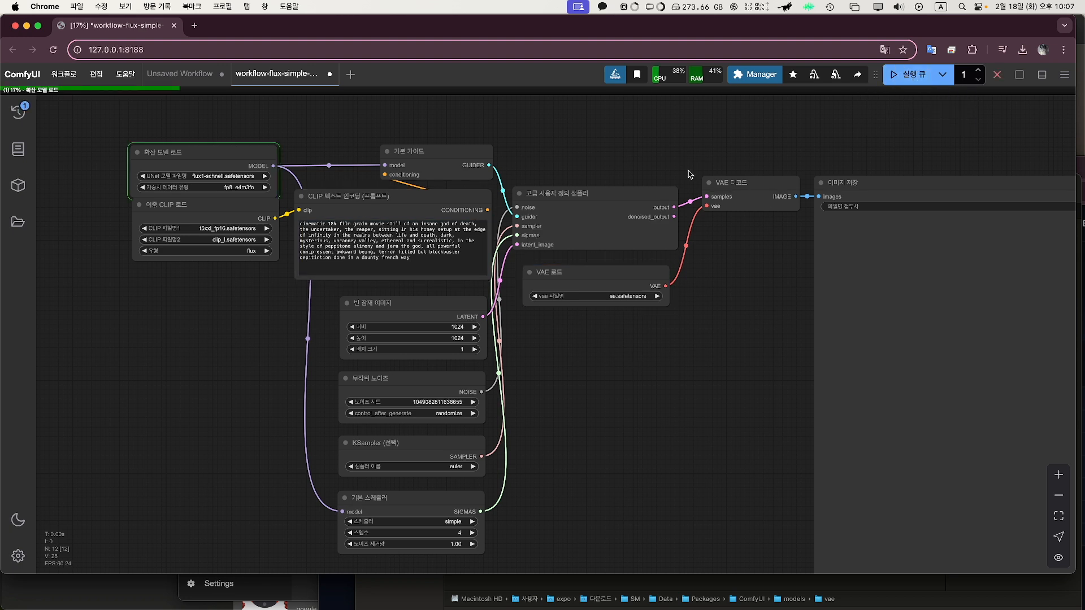